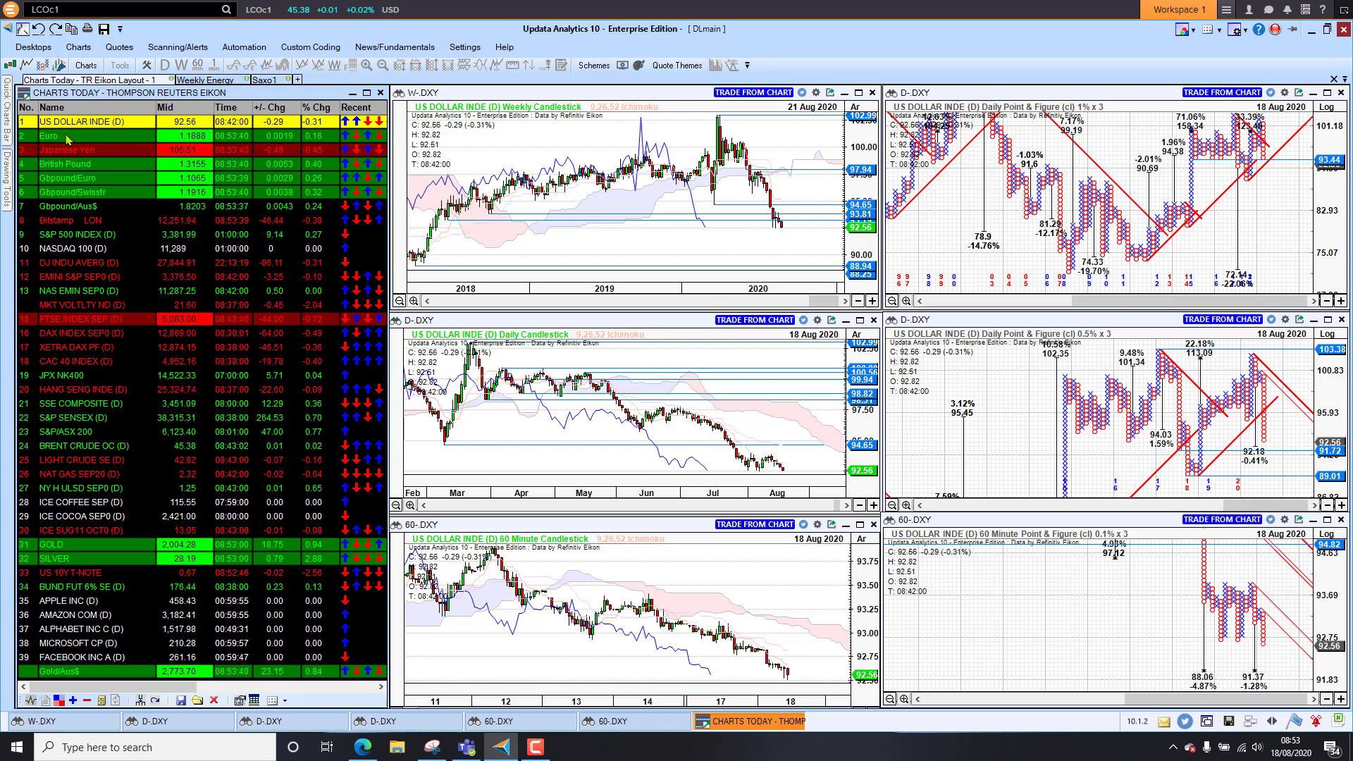
Step: Load Euro (panning its 60-minute P&F chart), Japanese Yen, Gbpound/Euro, Gbpound/Swissfr, then Bitstamp LON bitcoin
left_click(69, 135)
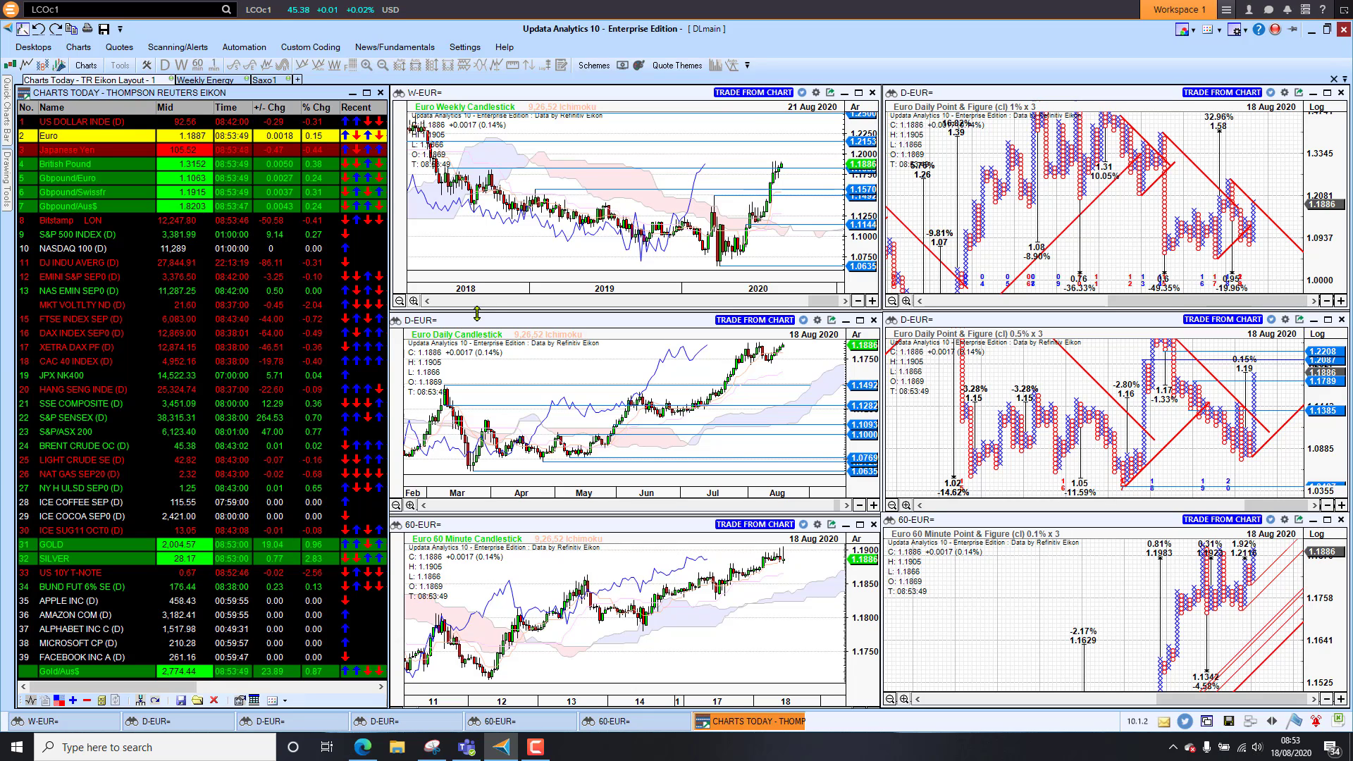
left_click_drag(1112, 589, 1114, 623)
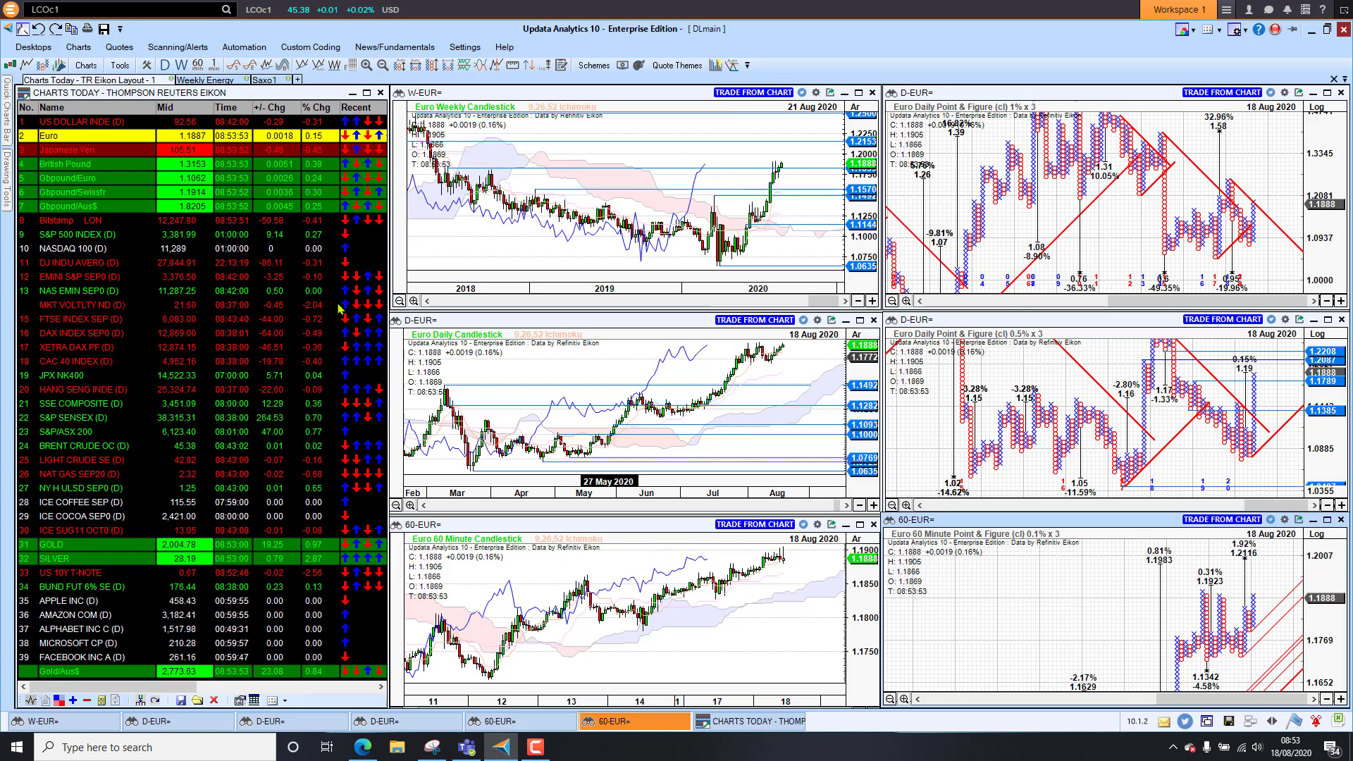
left_click(73, 150)
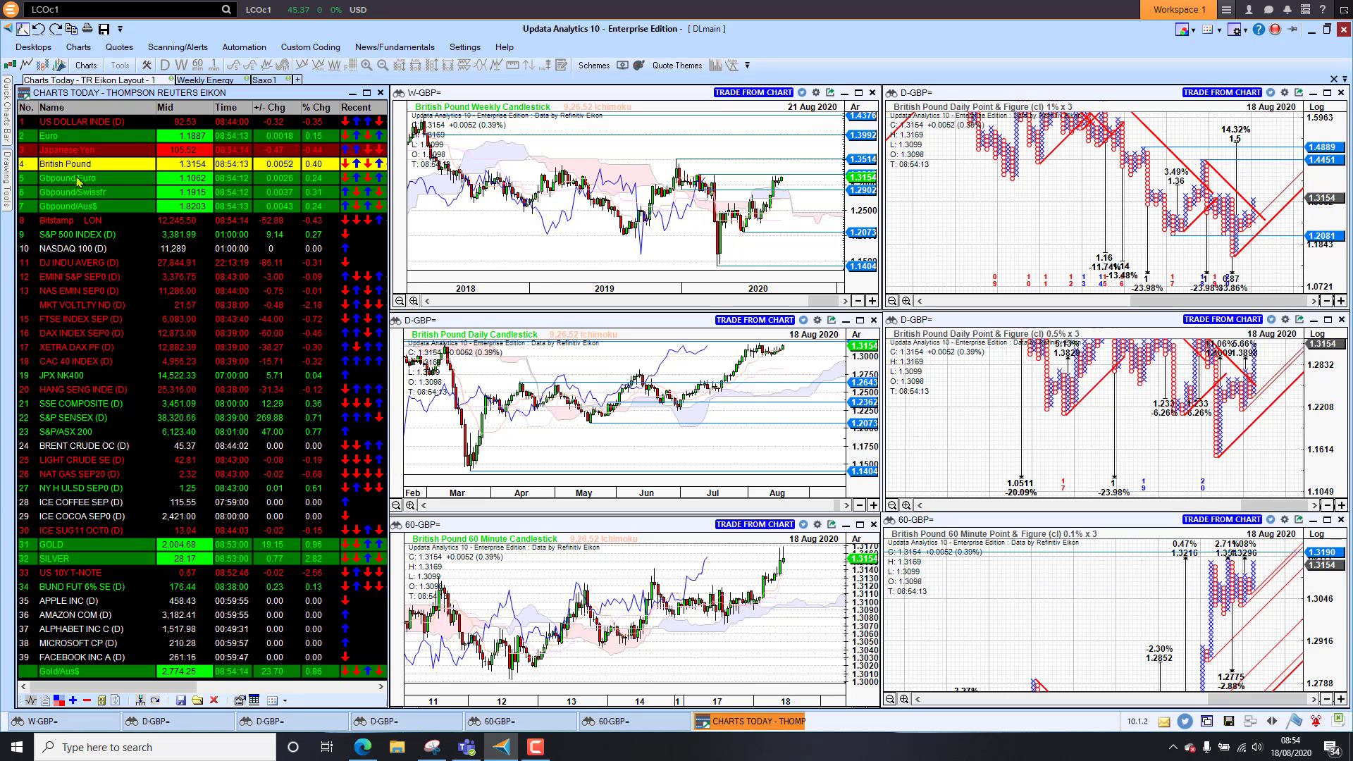
left_click(78, 181)
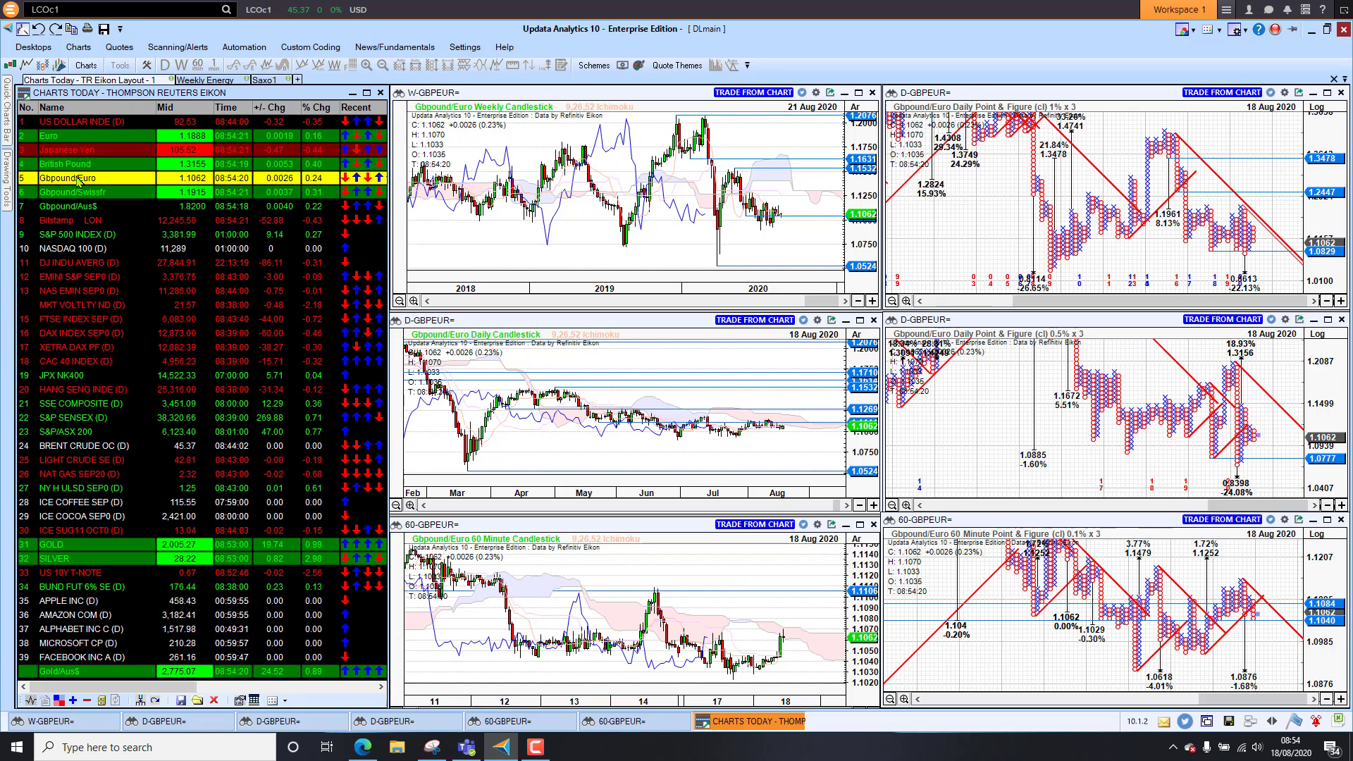
key("Down")
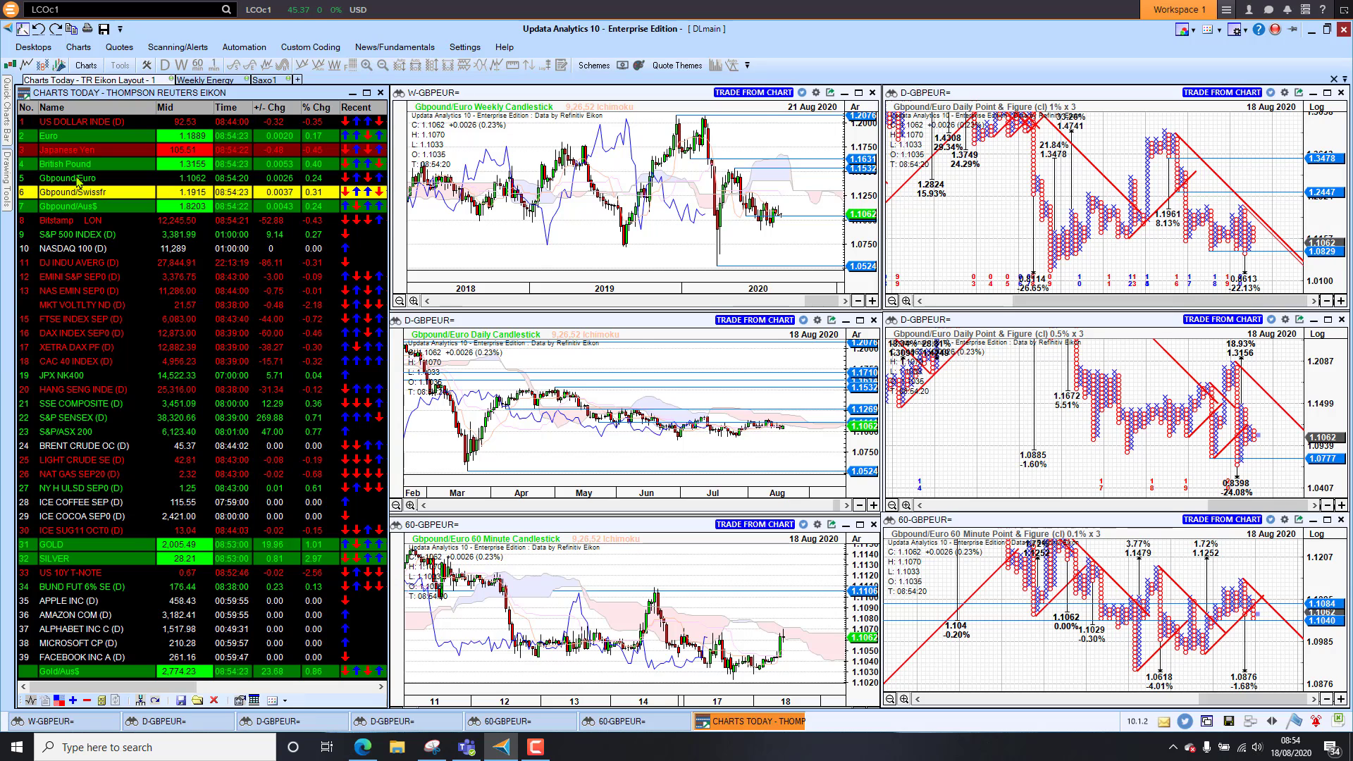
left_click(73, 224)
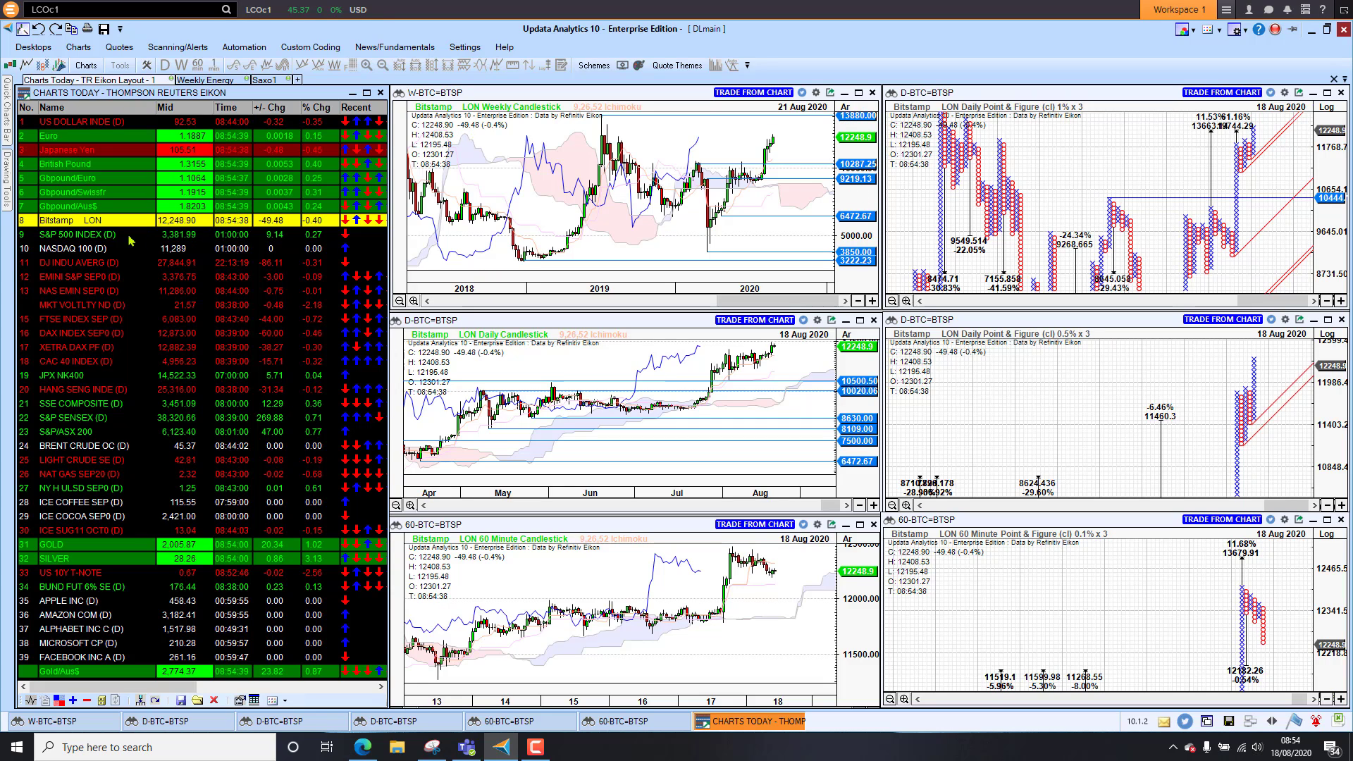
Step: Step the charts through S&P 500, NASDAQ 100, DJ INDU AVERG, EMINI S&P, NAS EMIN to MKT VOLTLTY ND
left_click(70, 237)
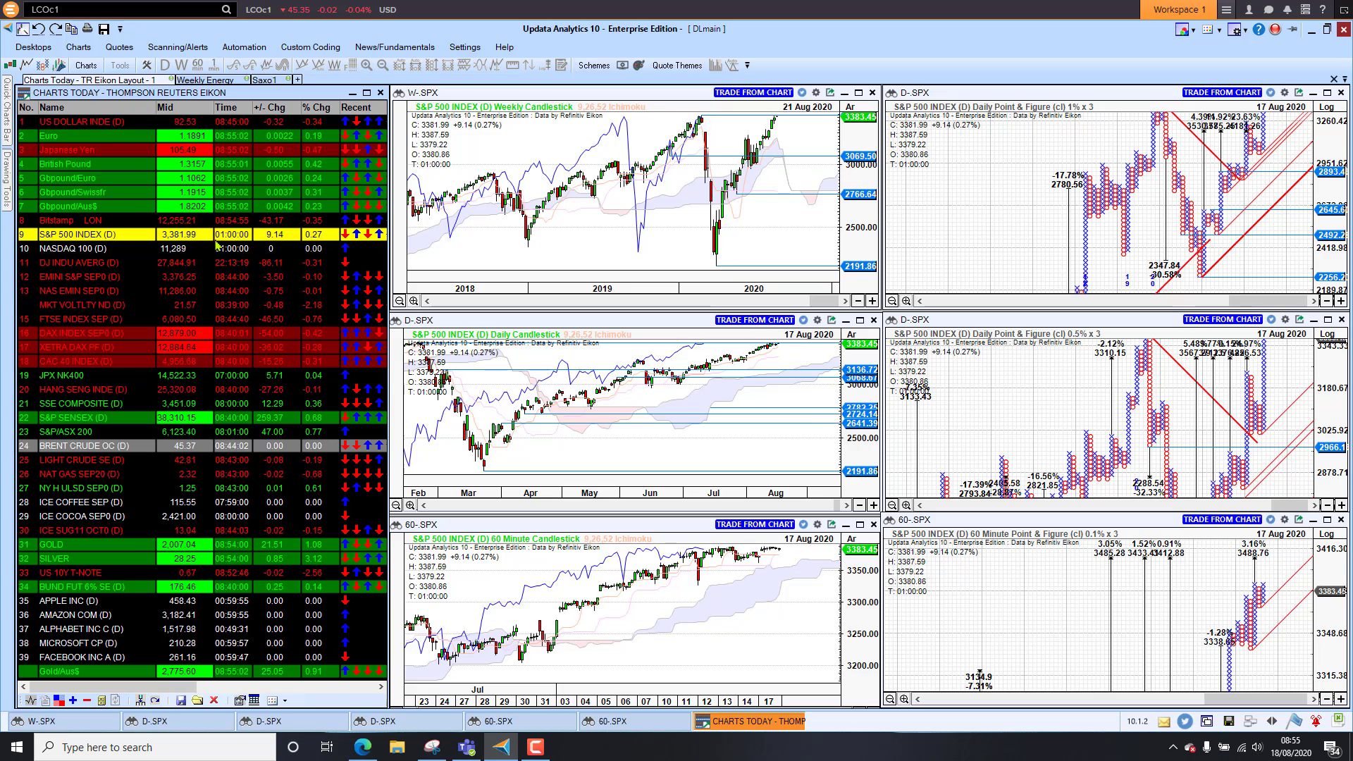
left_click(76, 249)
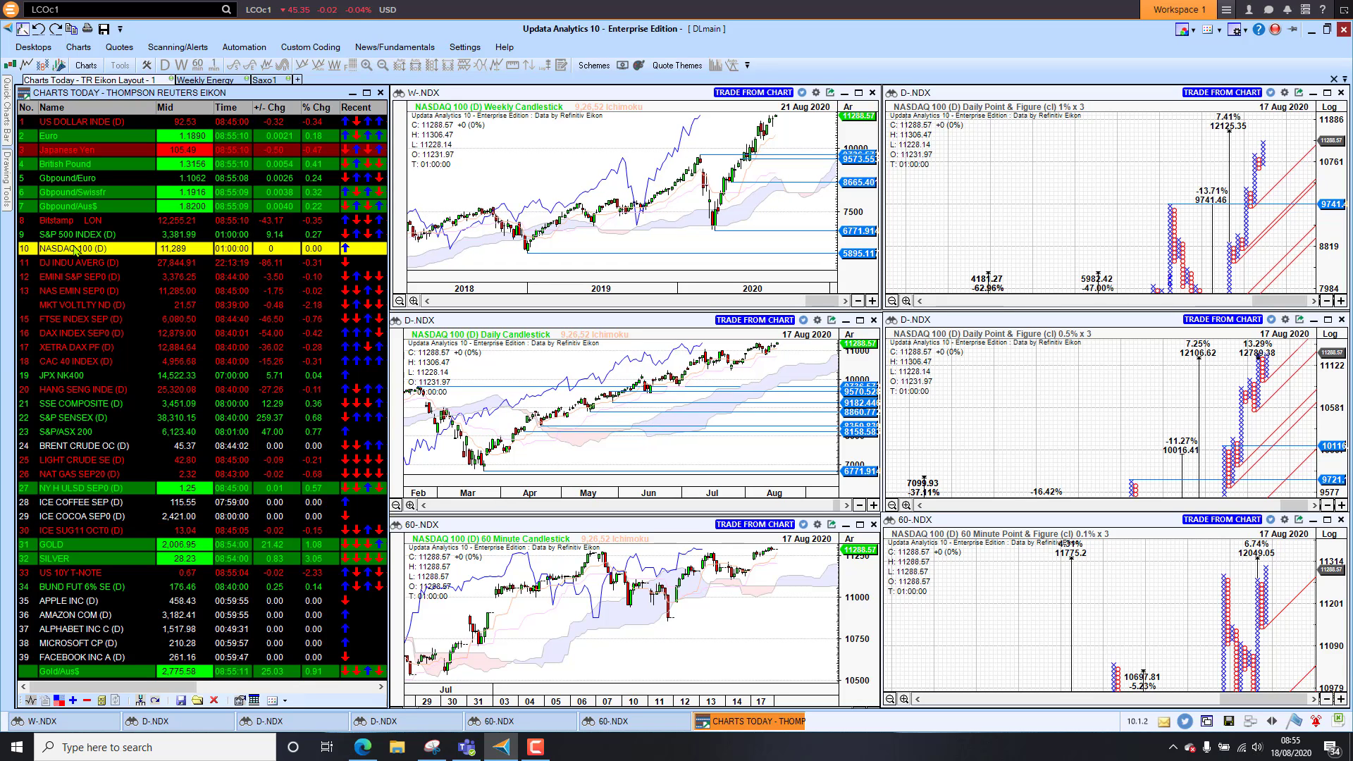
key("Down")
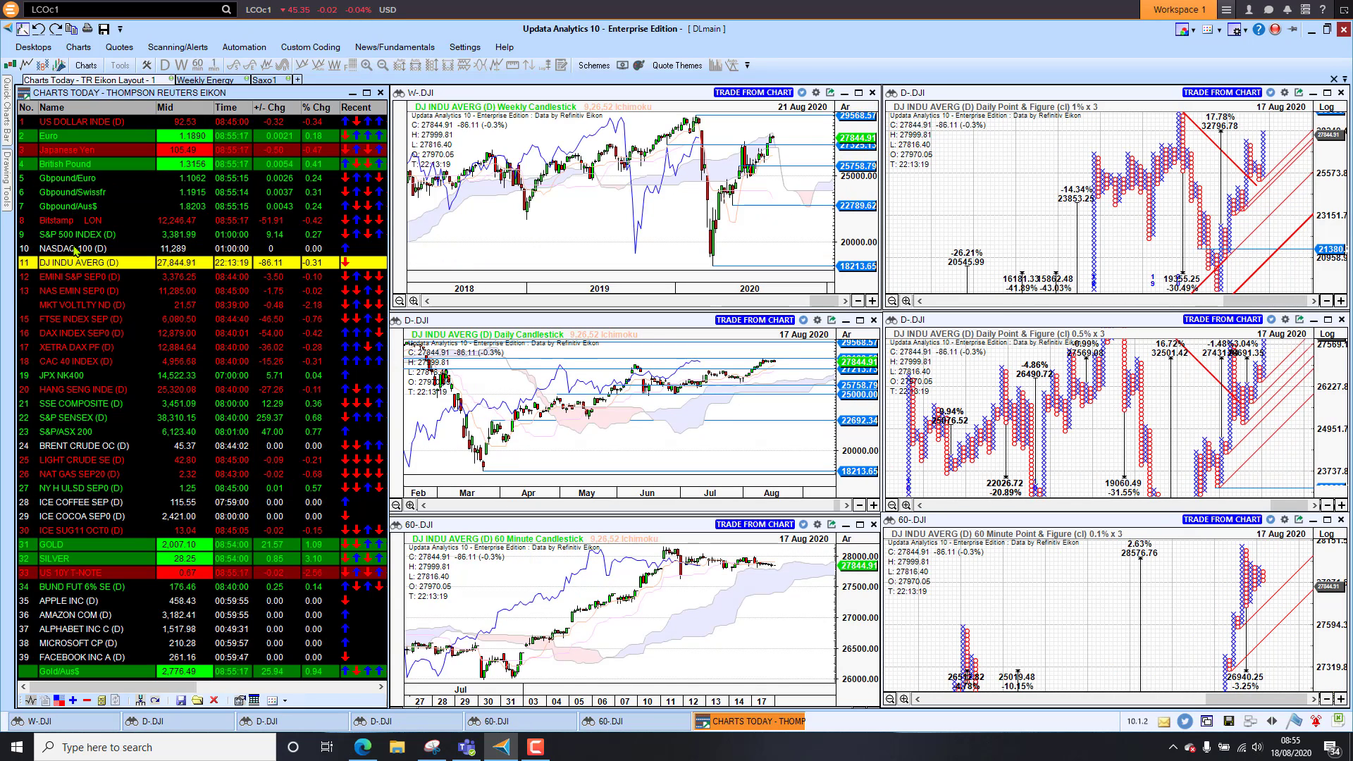
key("Down")
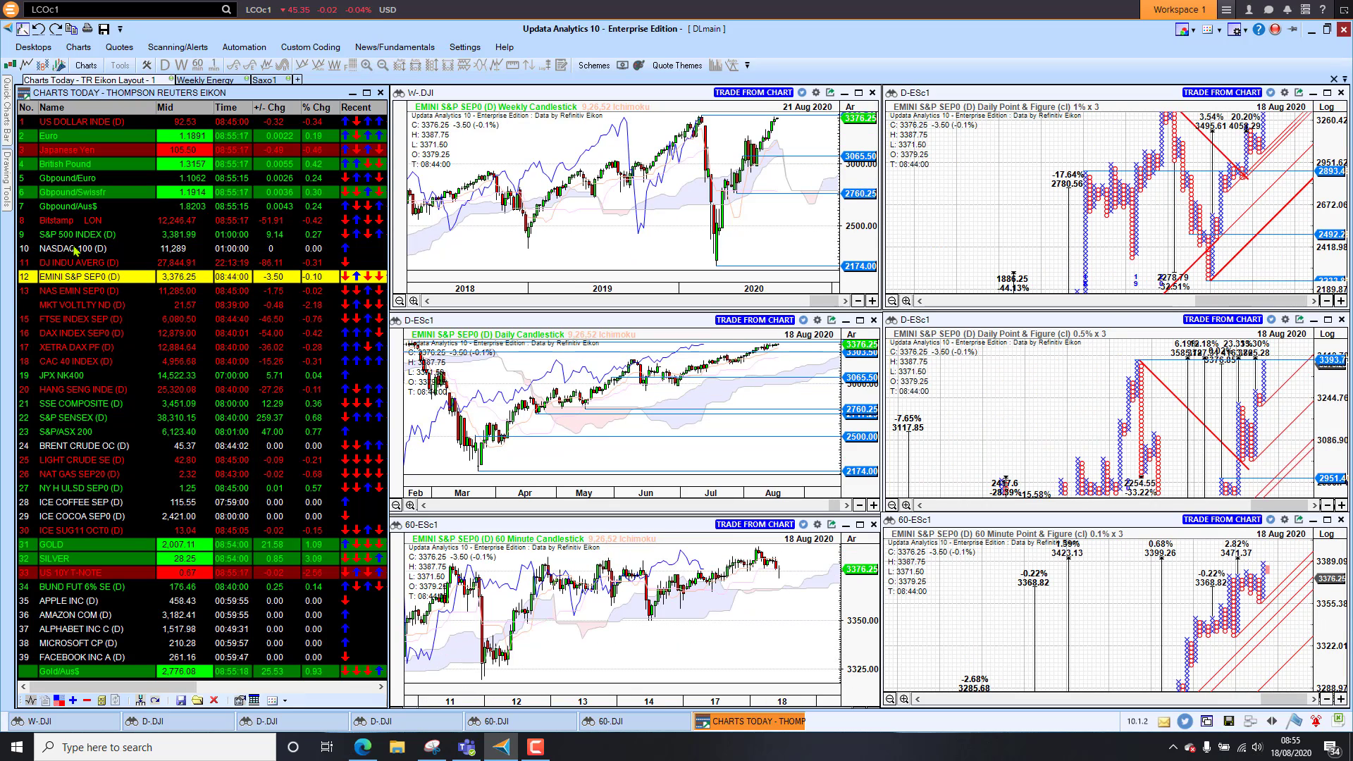
key("Down")
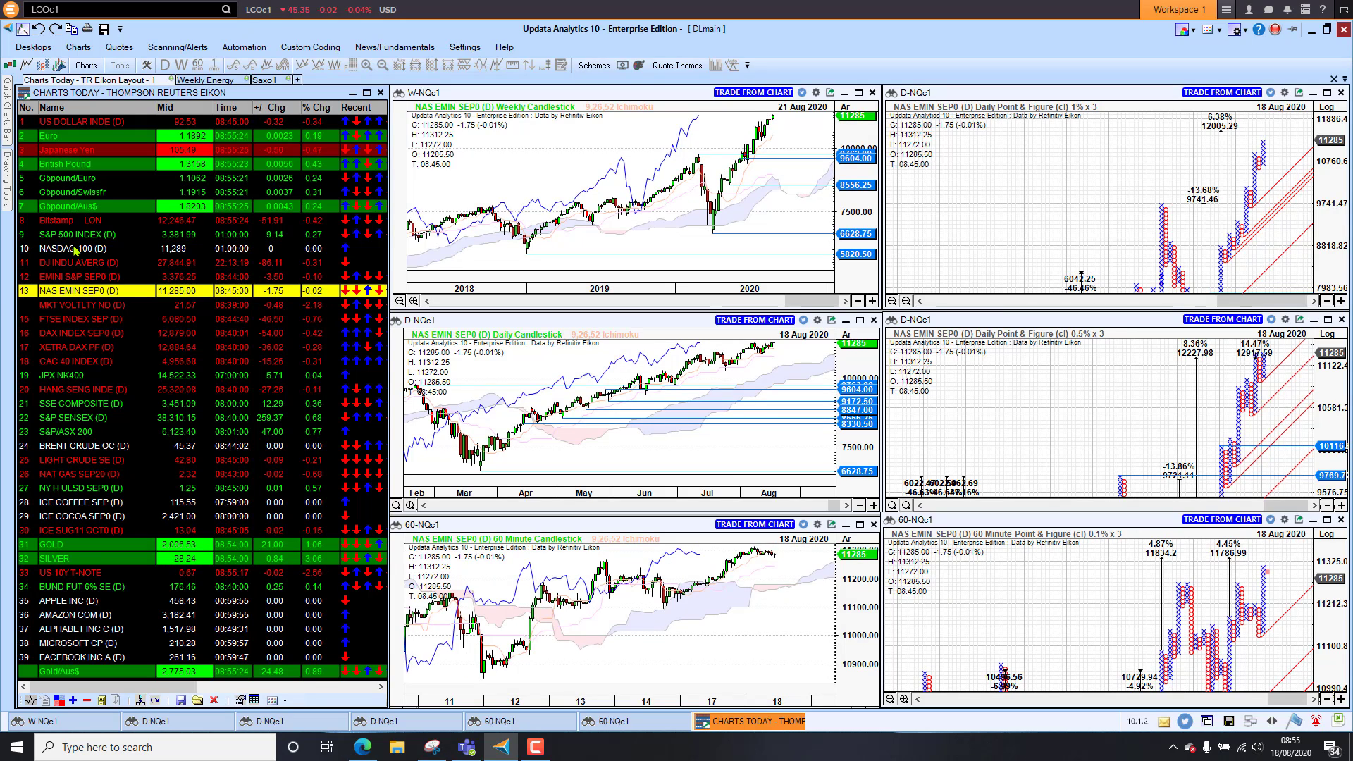
key("Down")
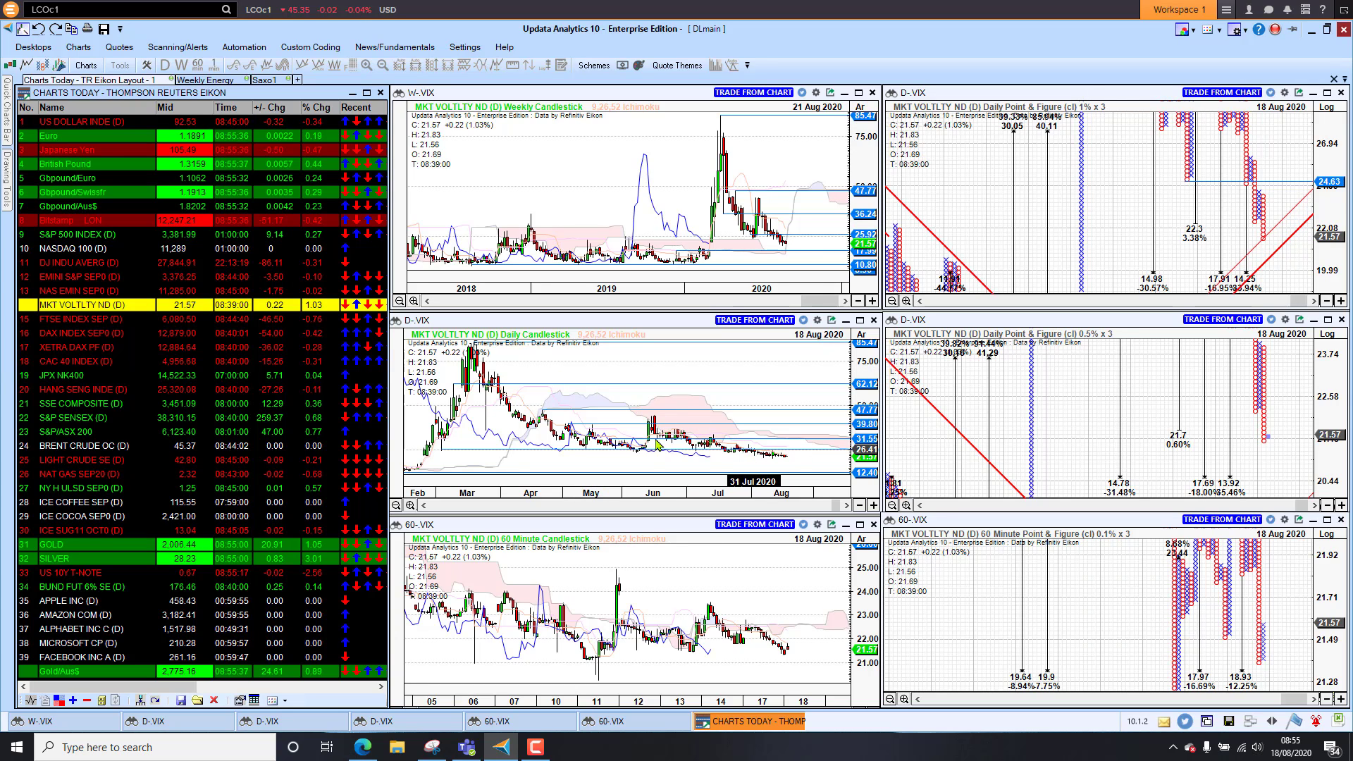
Step: Step from FTSE INDEX SEP through DAX, XETRA DAX PF, CAC 40 and JPX NK400 to HANG SENG INDE
left_click(71, 319)
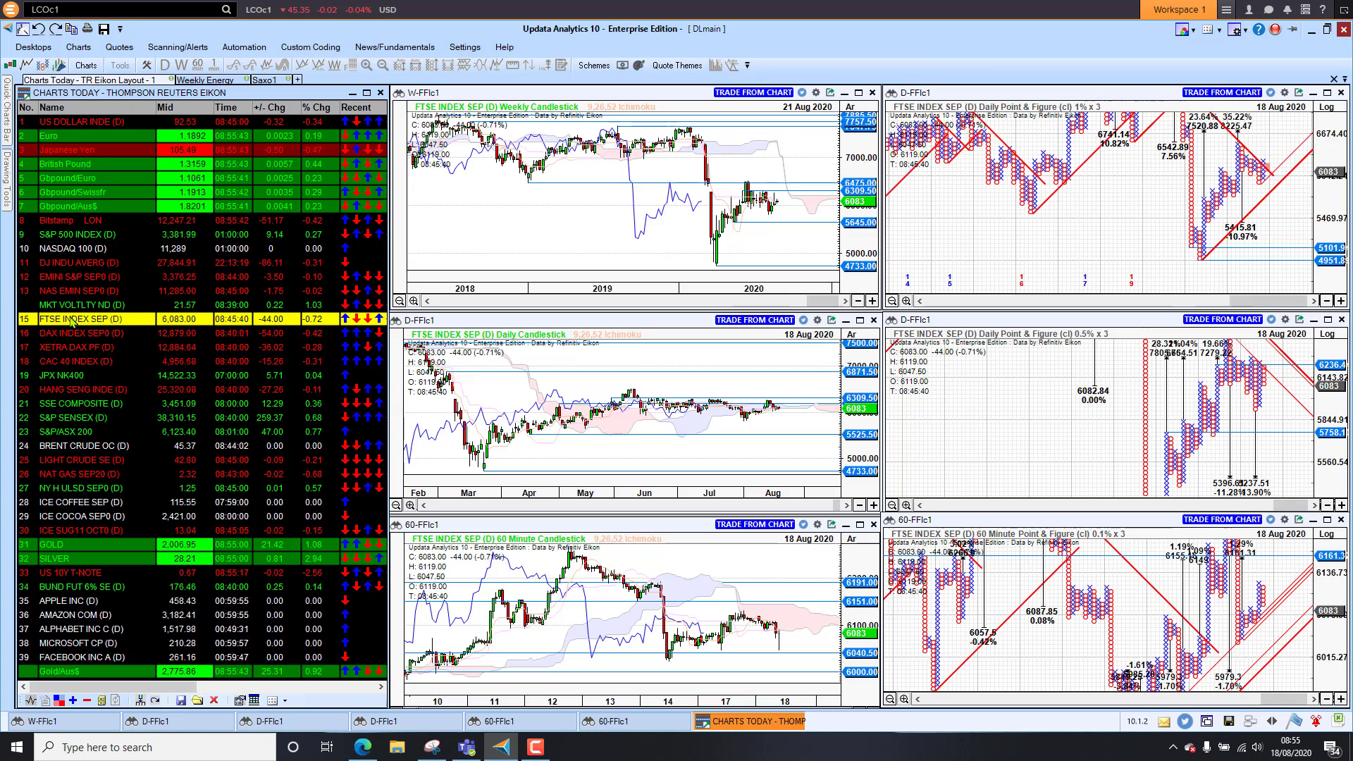
key("Down")
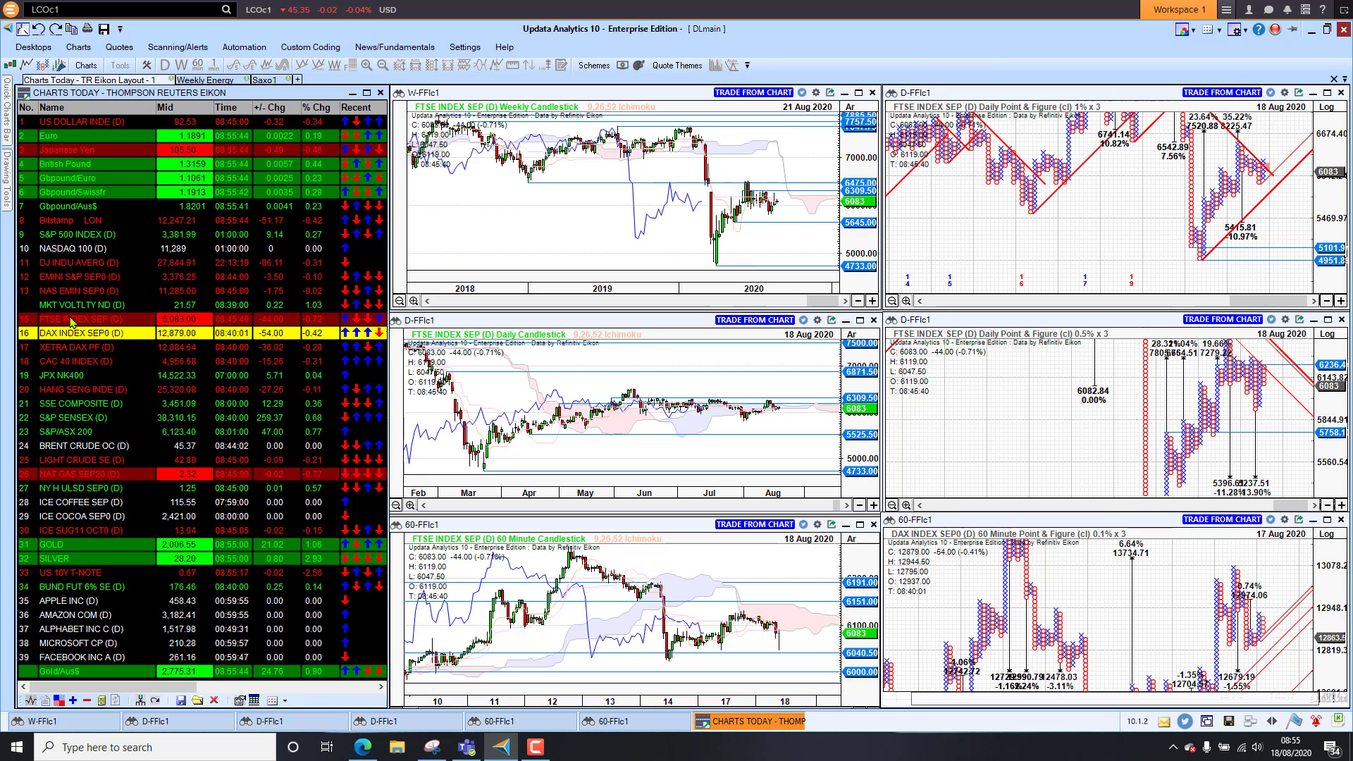
key("Down")
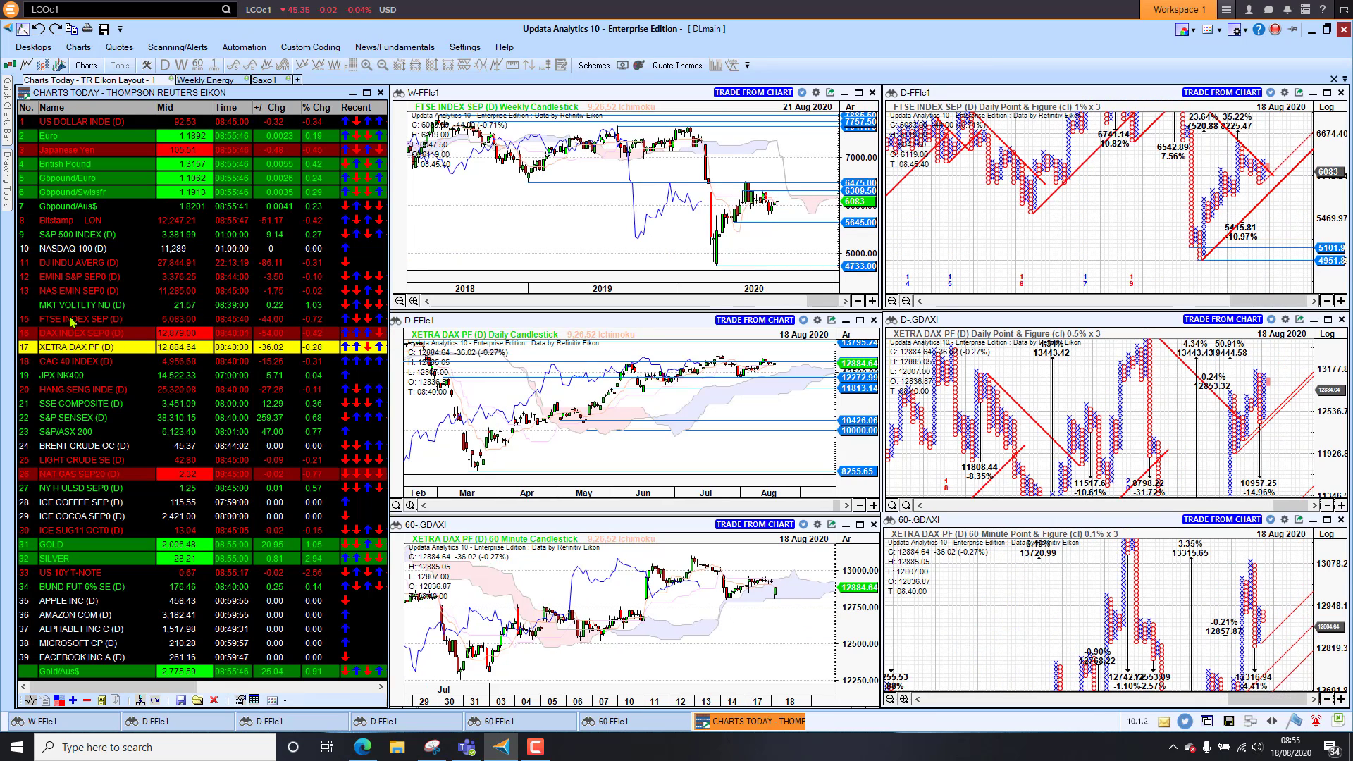
key("Down")
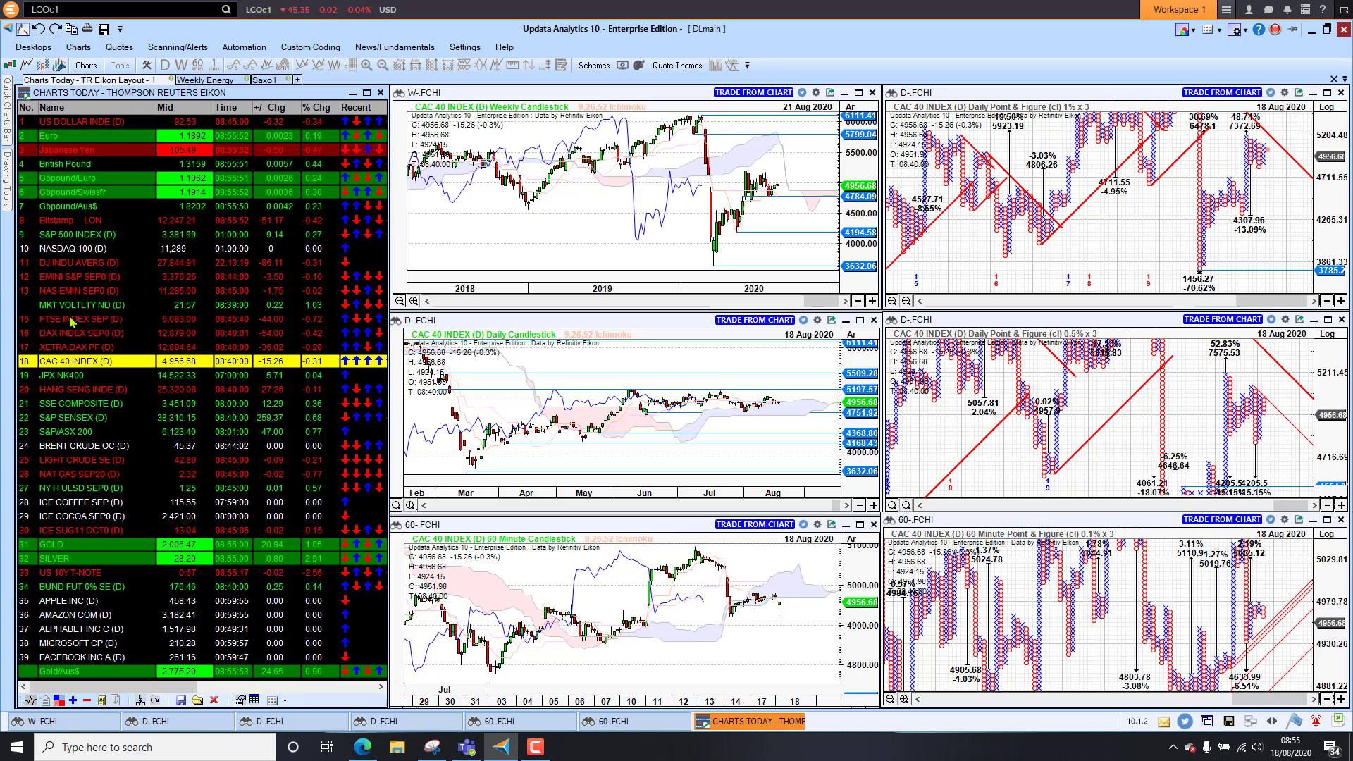
key("Down")
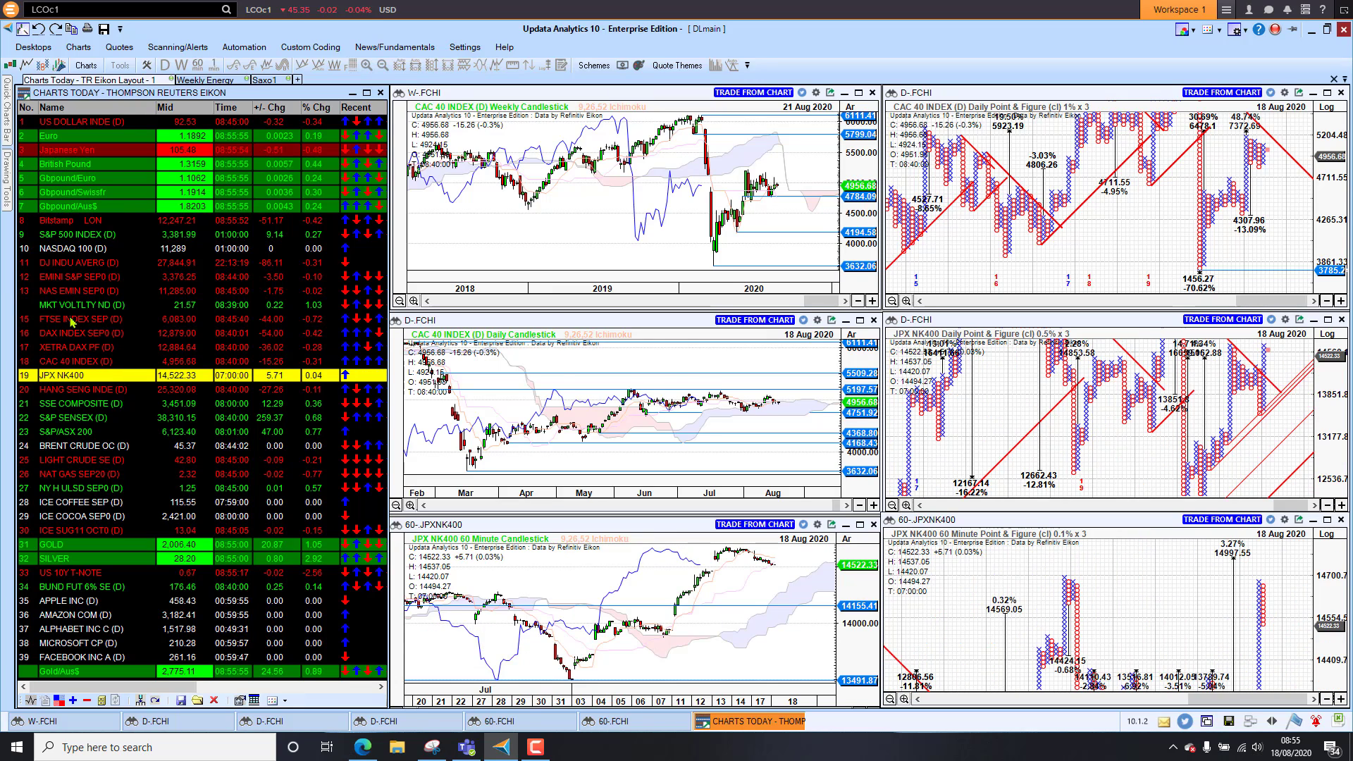
key("Down")
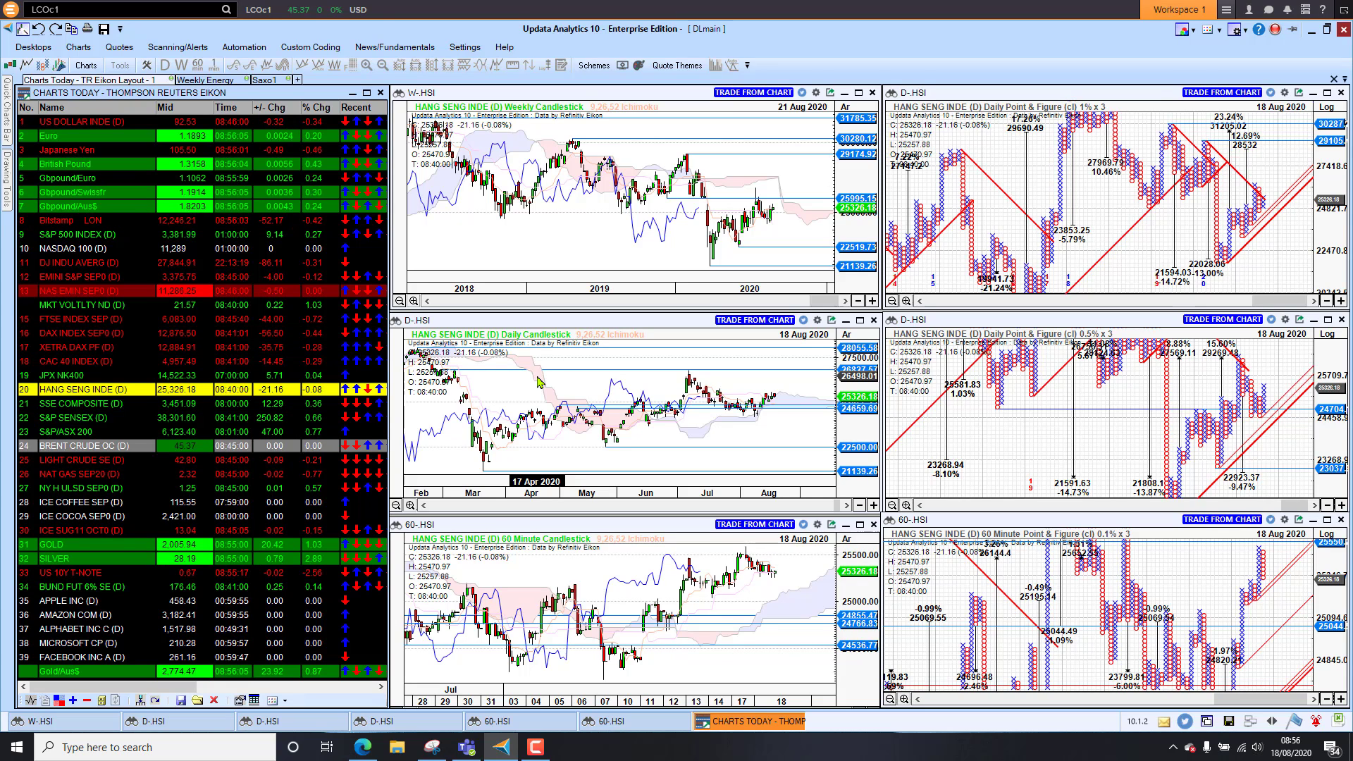
Step: Show SSE COMPOSITE, S&P SENSEX and S&P/ASX 200 charts in turn, then jump to GOLD
left_click(99, 406)
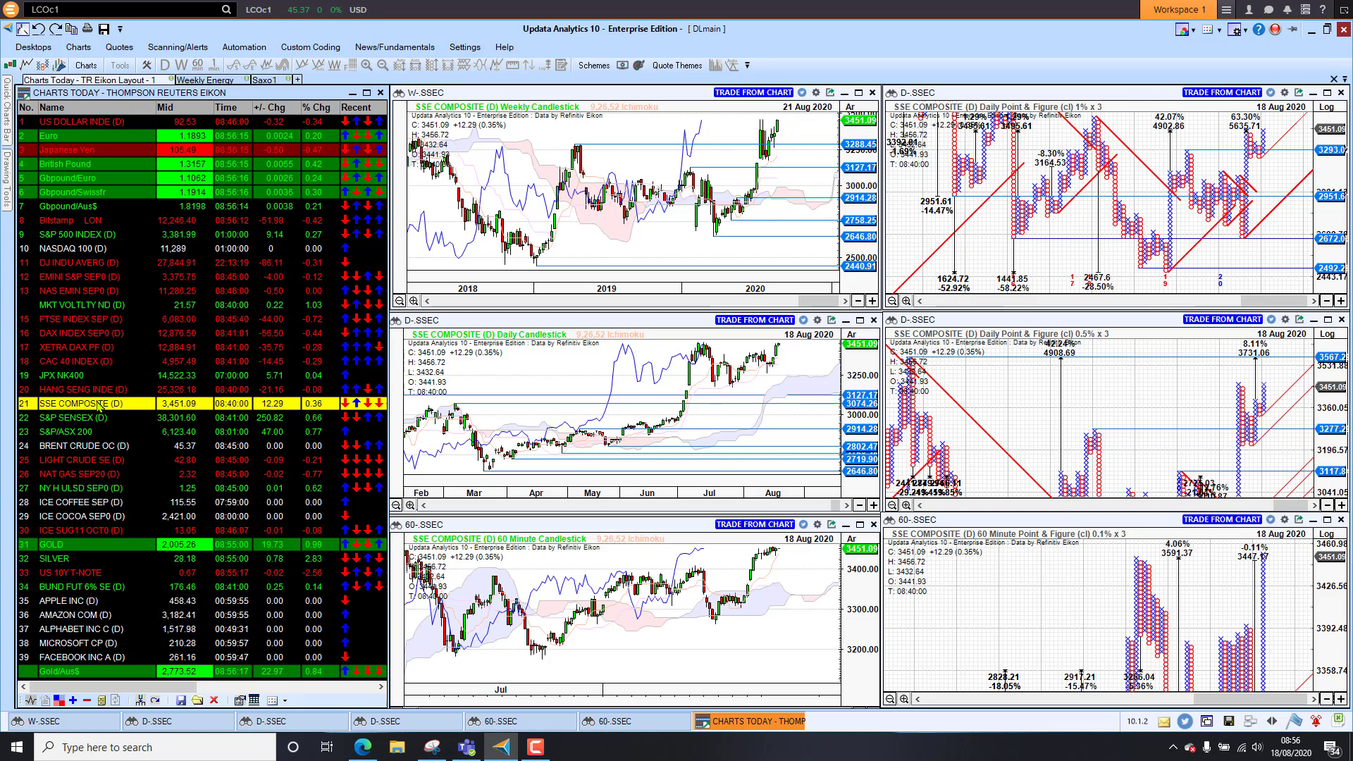
key("Down")
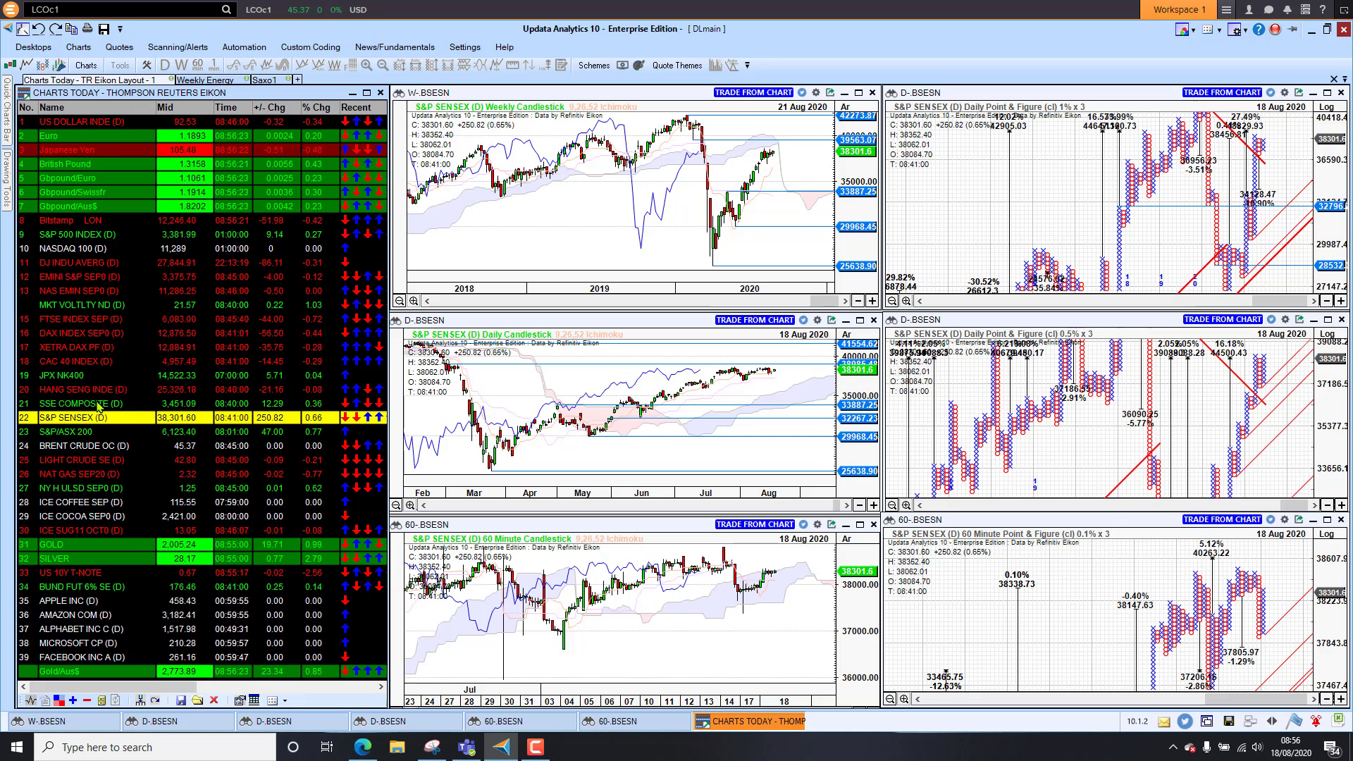
key("Down")
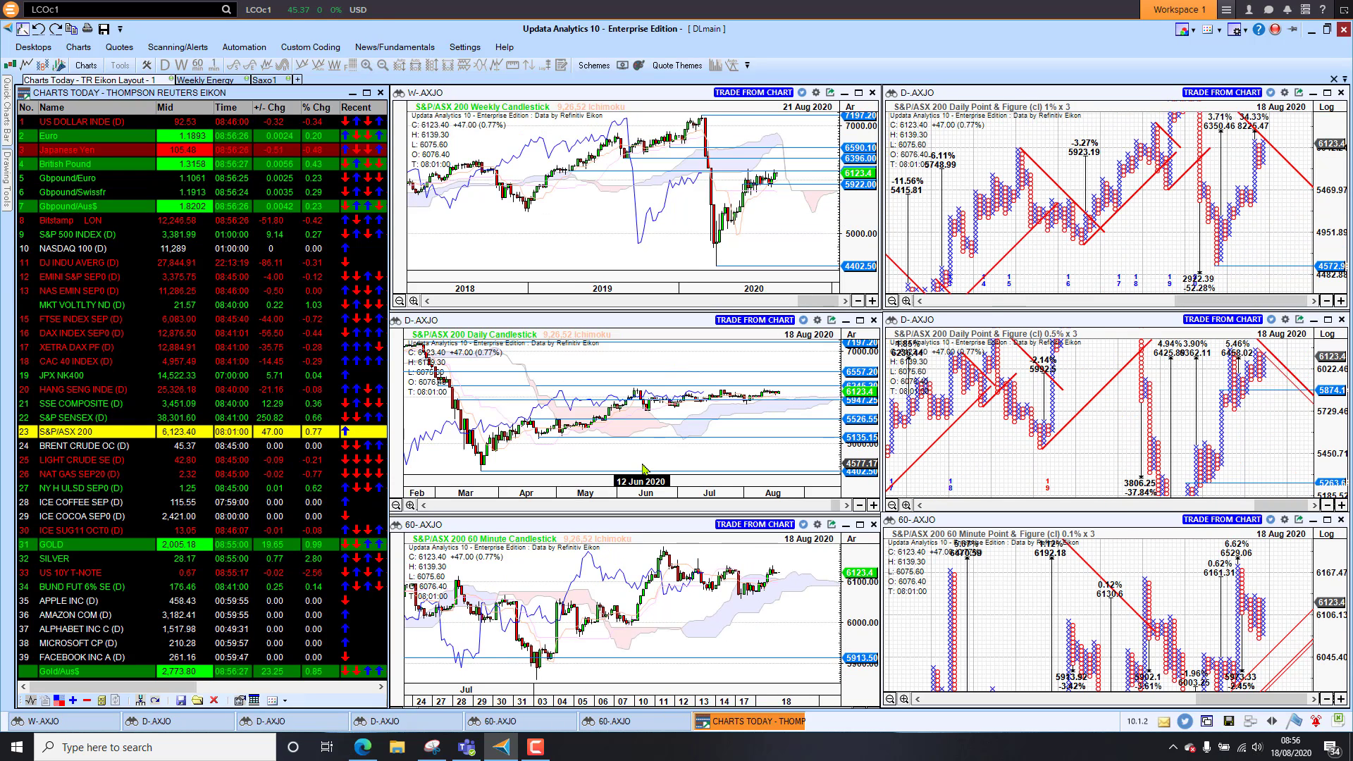
left_click(103, 549)
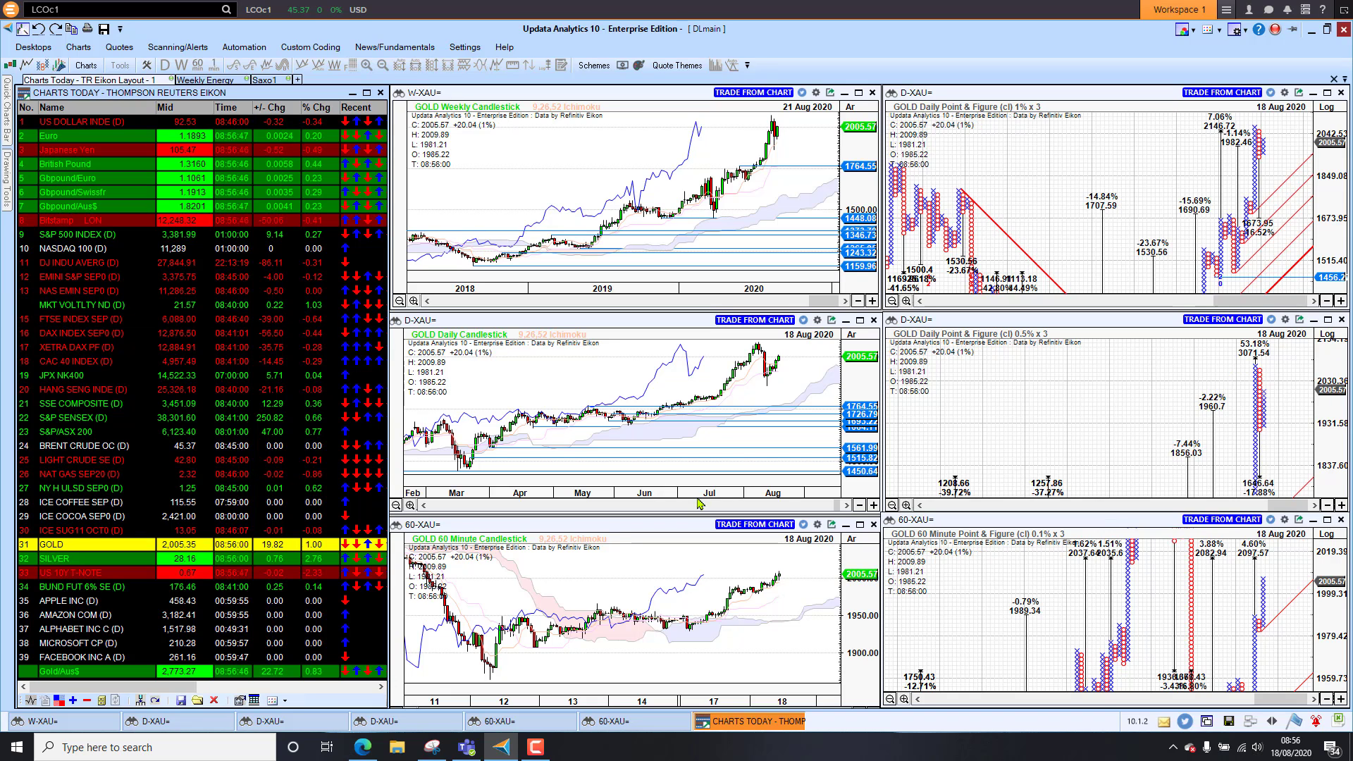
Step: Review SILVER and US 10Y T-NOTE, then switch to the Weekly Energy layout showing Brent crude
left_click(71, 560)
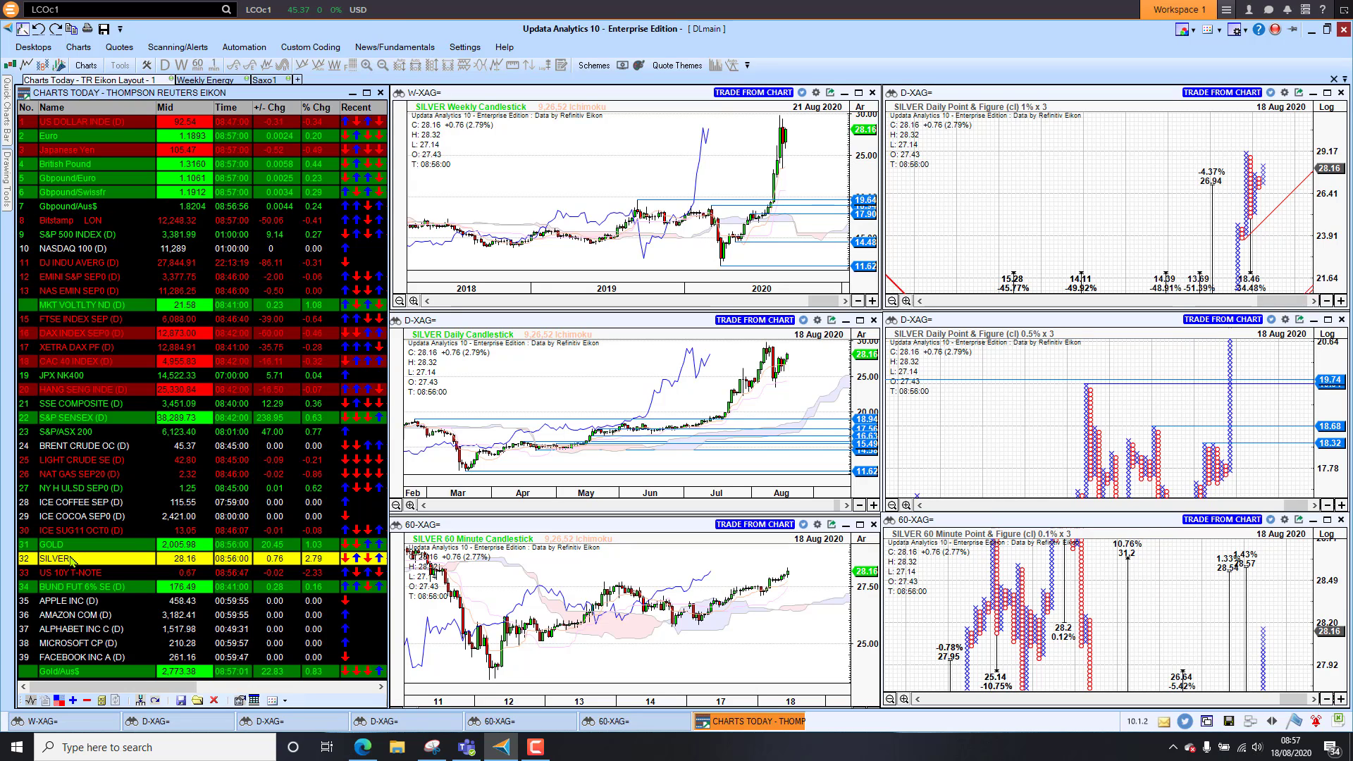
key("Down")
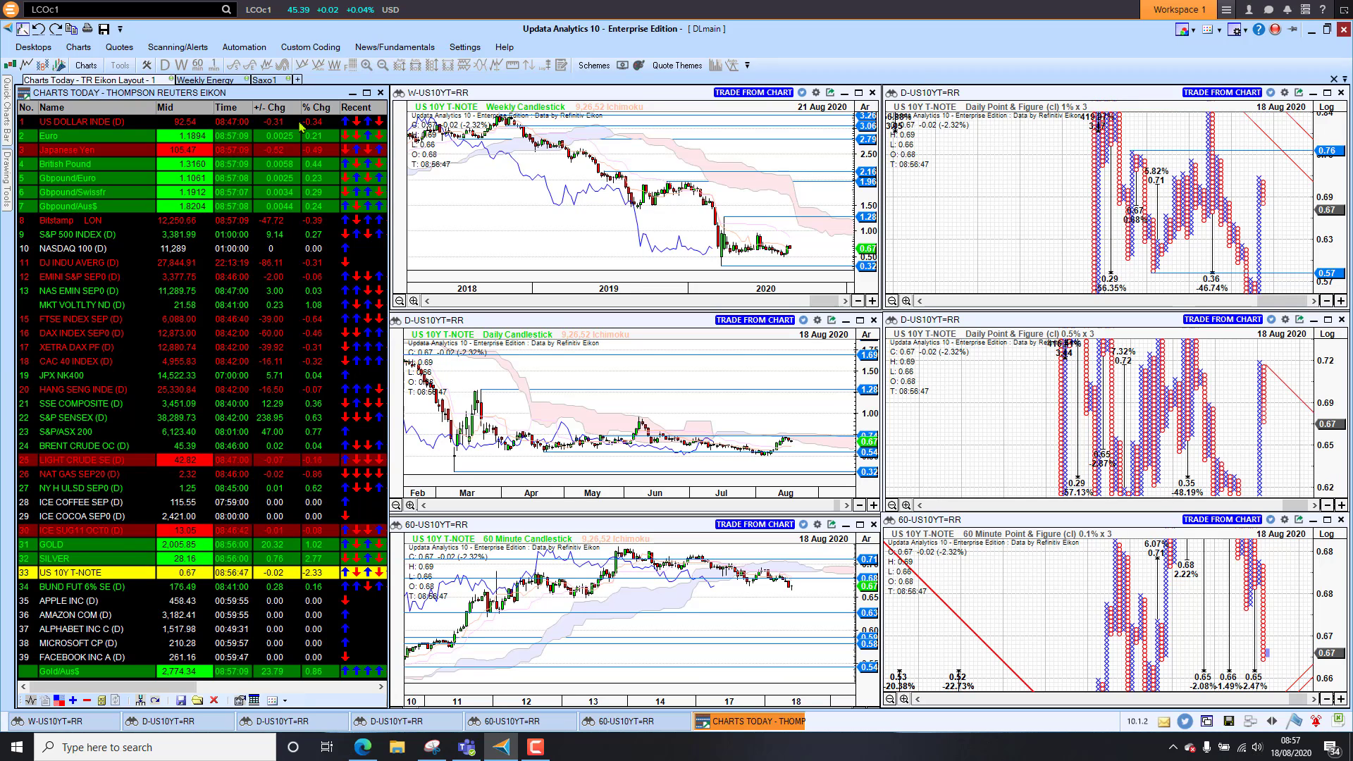
left_click(214, 80)
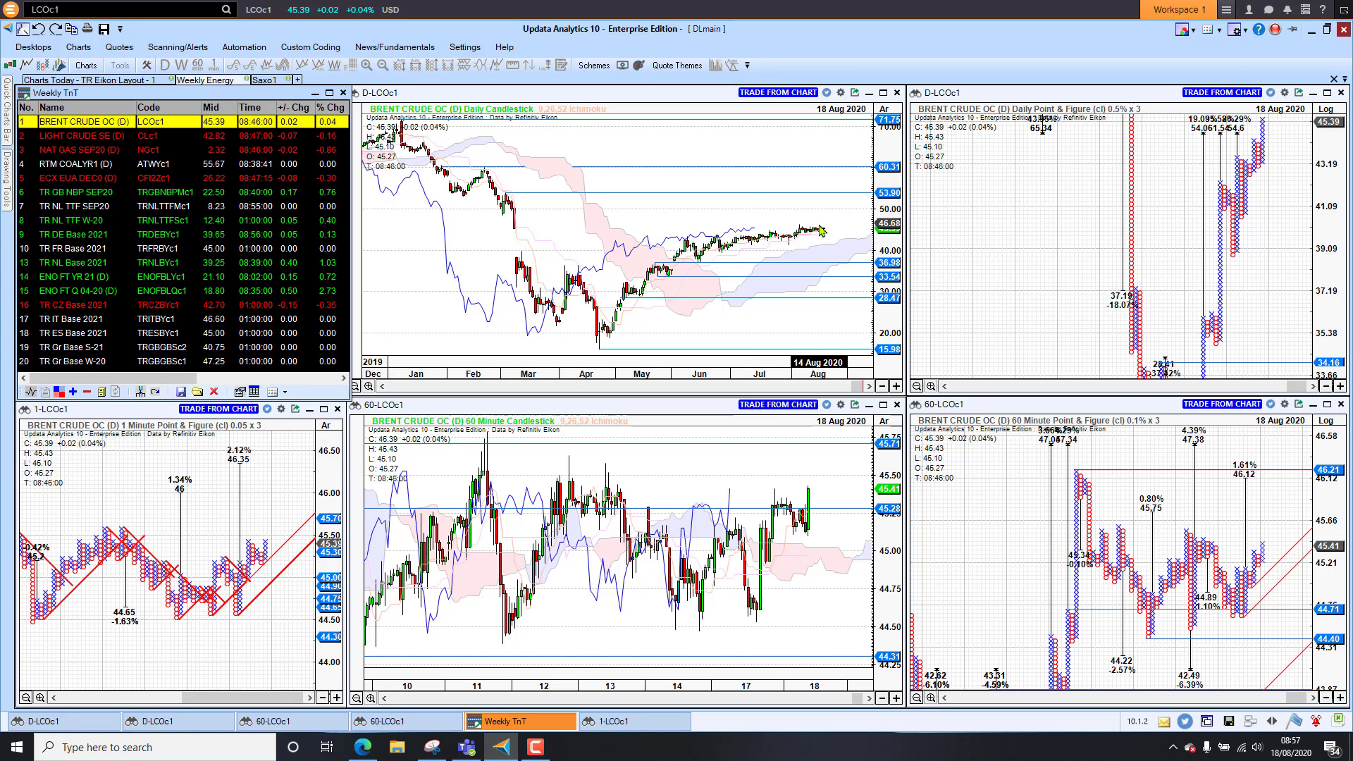
Step: Show LIGHT CRUDE SE, NAT GAS SEP20 and RTM COALYR1 charts in turn, then select ECX EUA DEC0
left_click(111, 138)
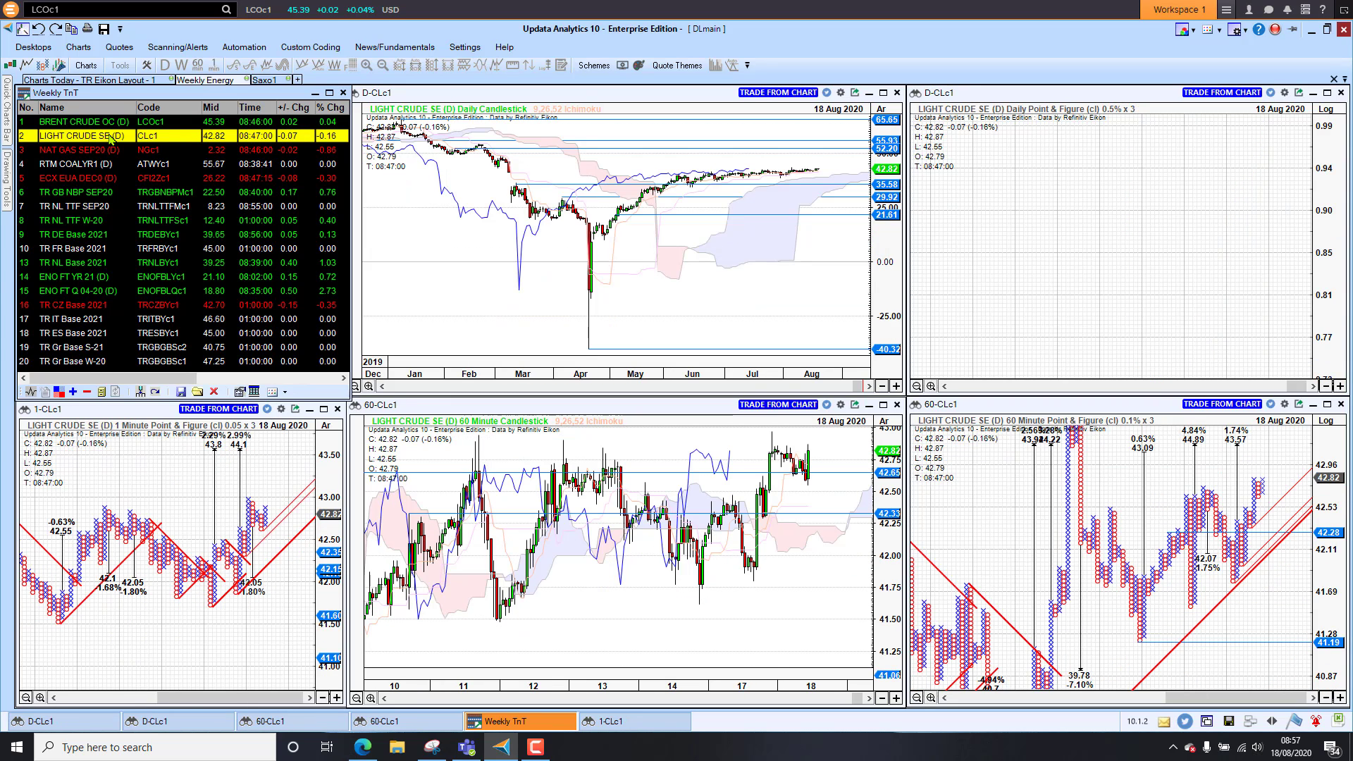
key("Down")
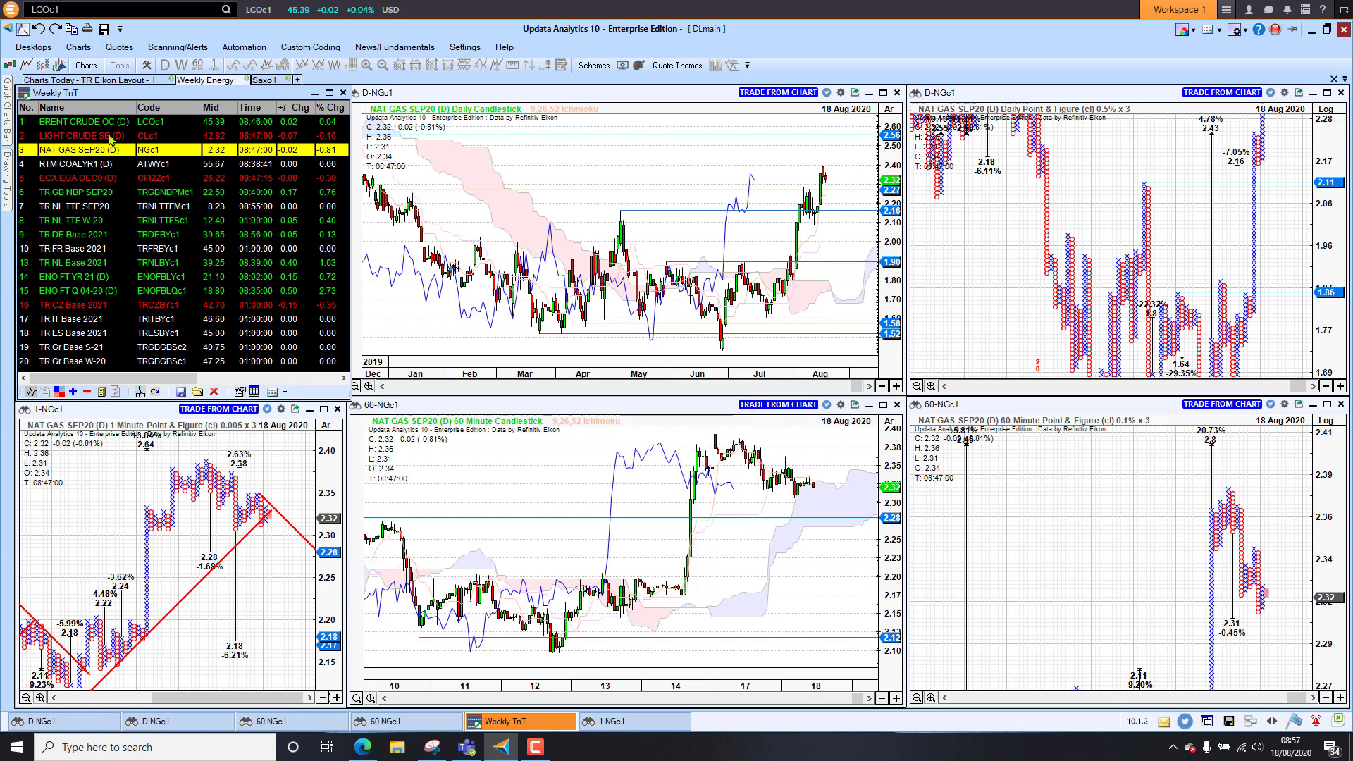
key("Down")
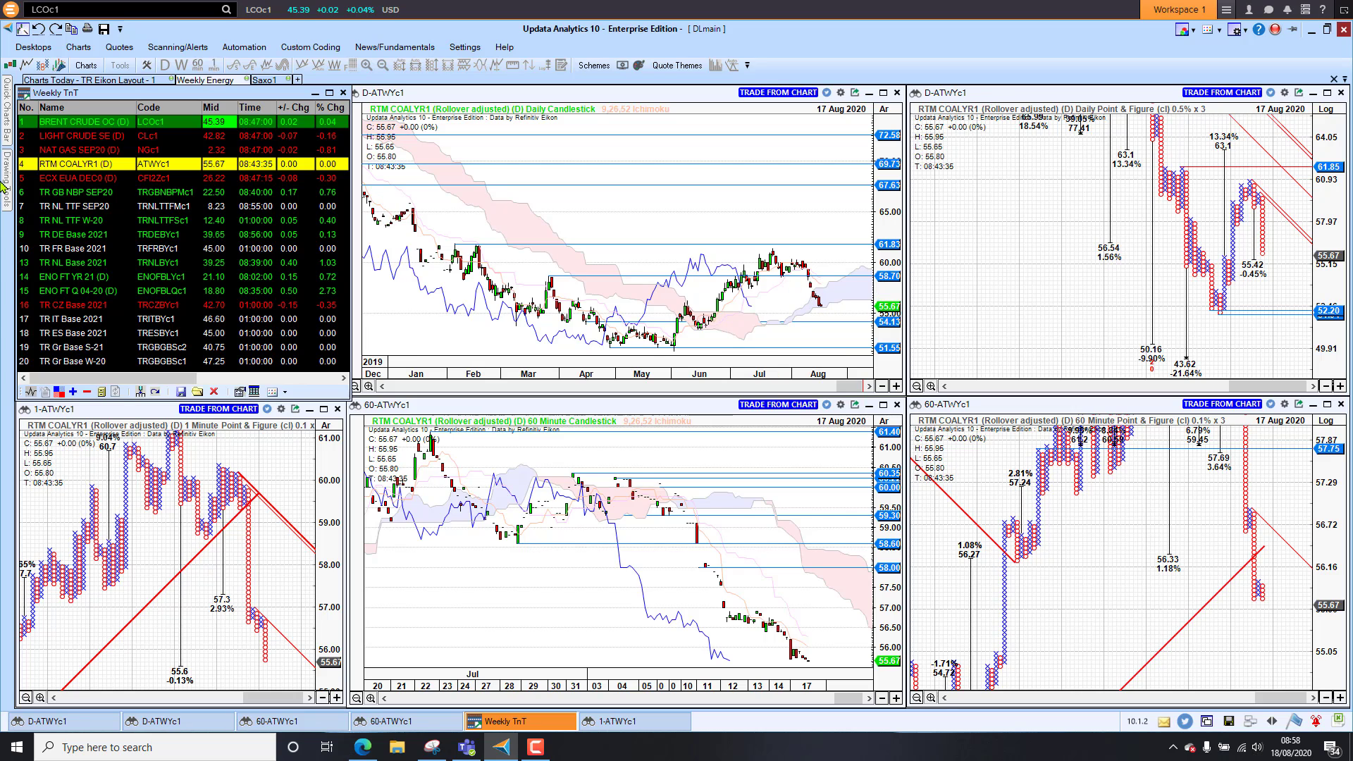
left_click(59, 182)
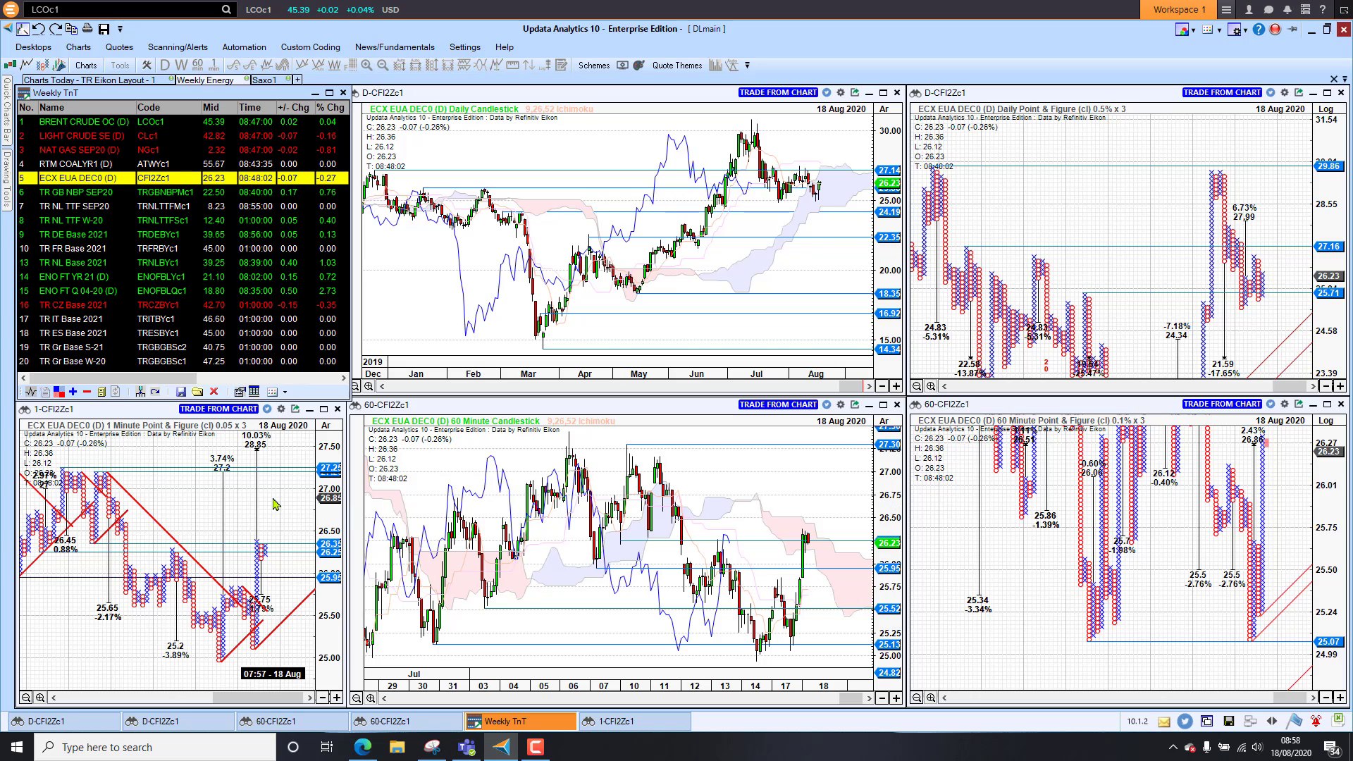
Step: Show TR GB NBP SEP20, then step through TR NL TTF SEP20 and W-20 to TR DE Base 2021
left_click(56, 195)
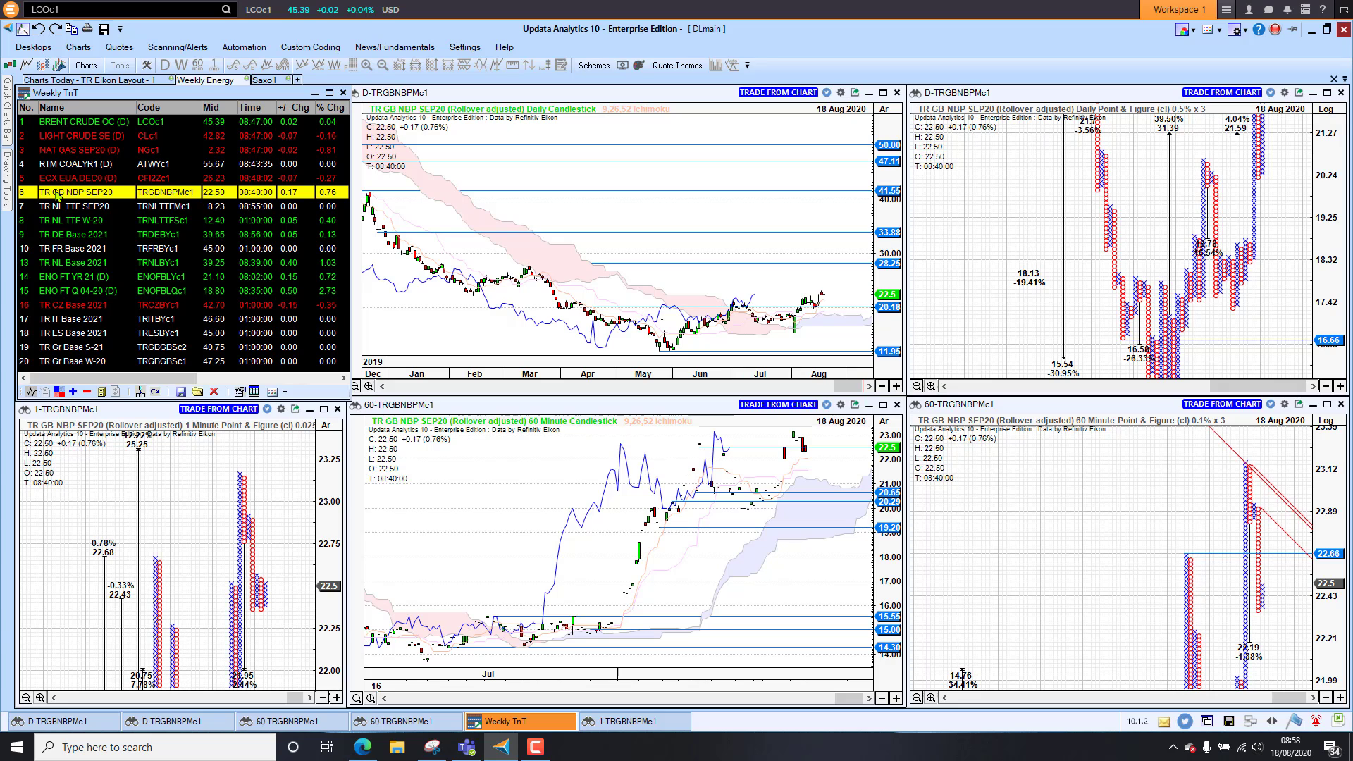
key("Down")
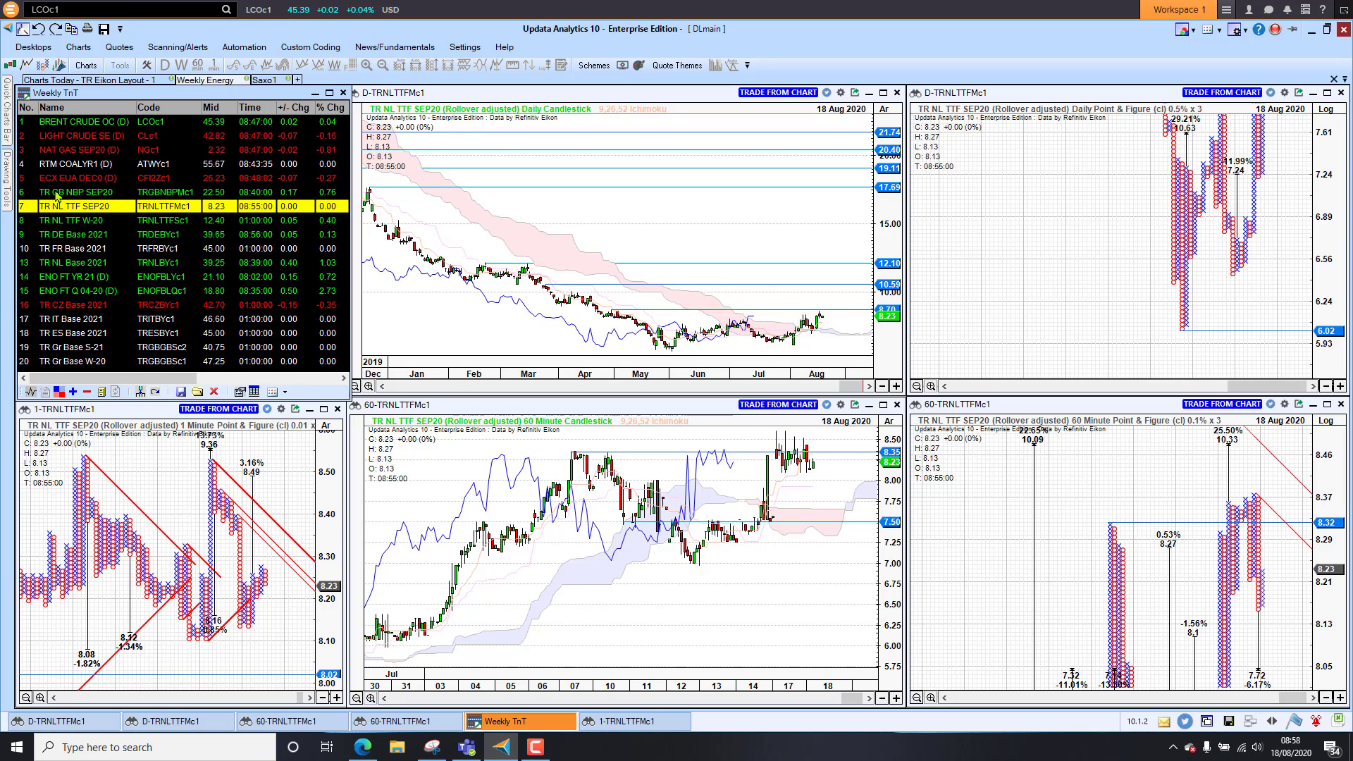
key("Down")
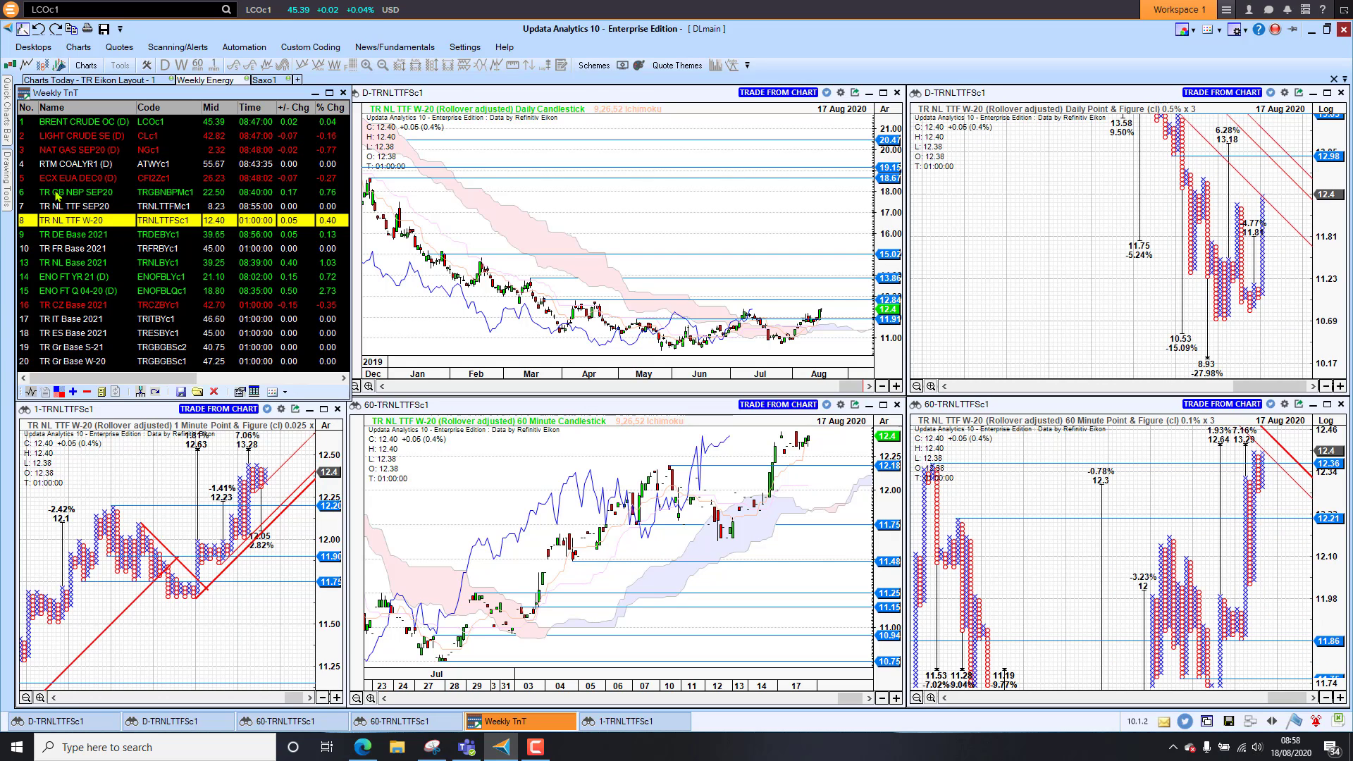
key("Down")
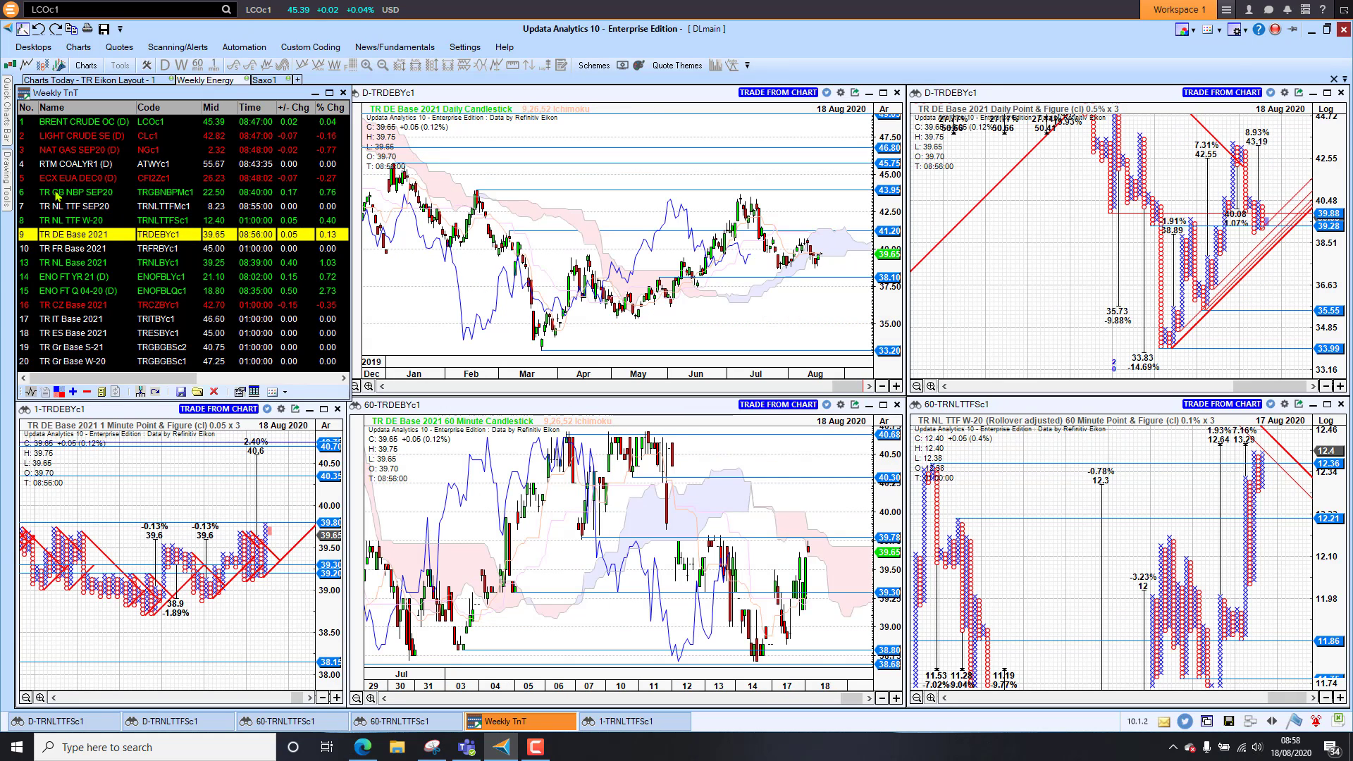